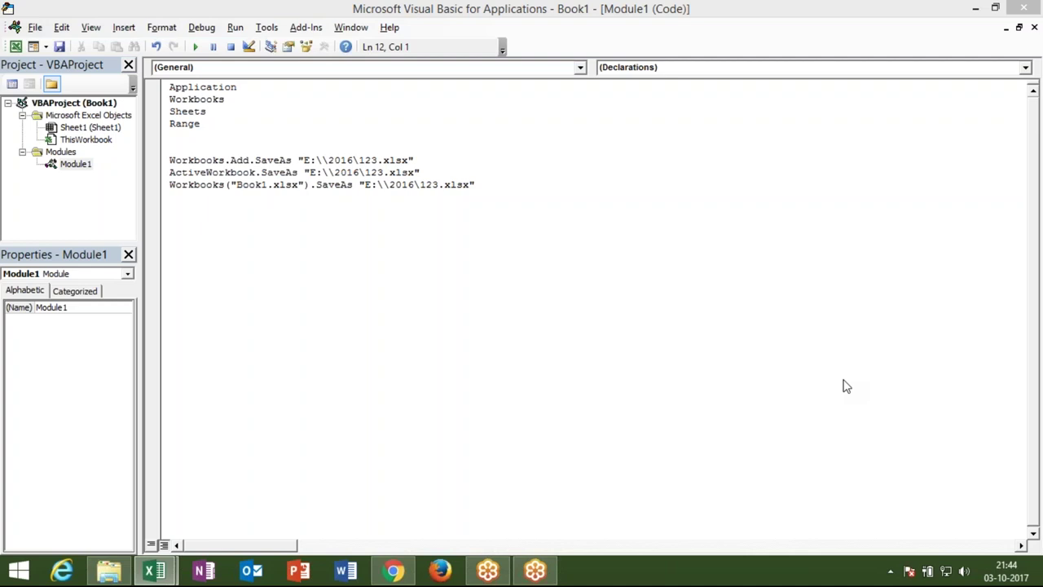
Add Workbooks.Open "E:\\2016\123.xlsx" below the SaveAs lines, with a blank line above it
{"action": "left_click", "coordinate": [362, 198]}
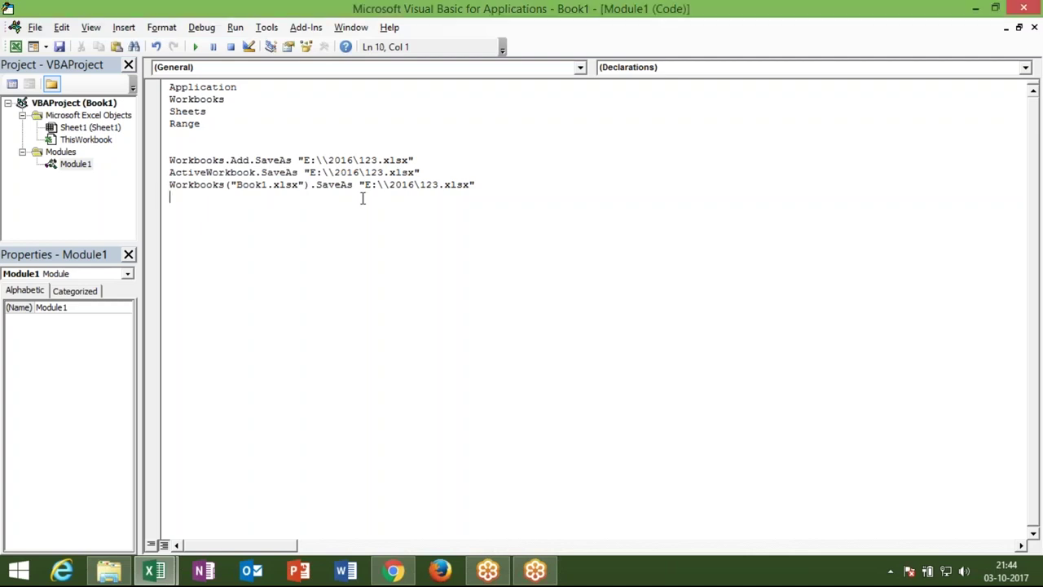
{"action": "key", "text": "Return"}
{"action": "type", "text": "workbooks.op"}
{"action": "key", "text": "Tab"}
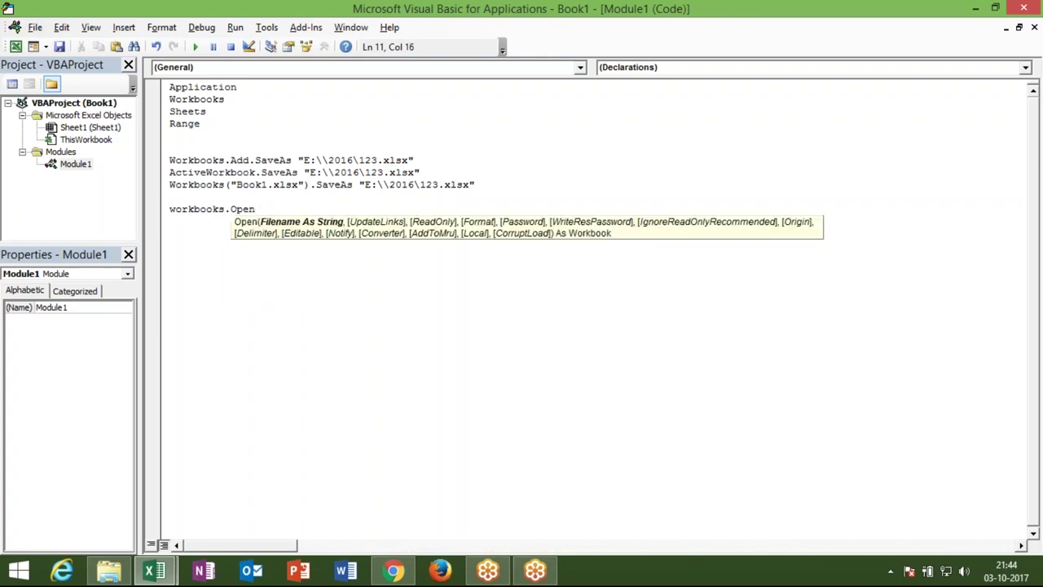
{"action": "type", "text": "\"E:\\\\2016\\123.xlsx\""}
{"action": "key", "text": "Return"}
{"action": "key", "text": "Up"}
{"action": "key", "text": "Up"}
{"action": "key", "text": "Return"}
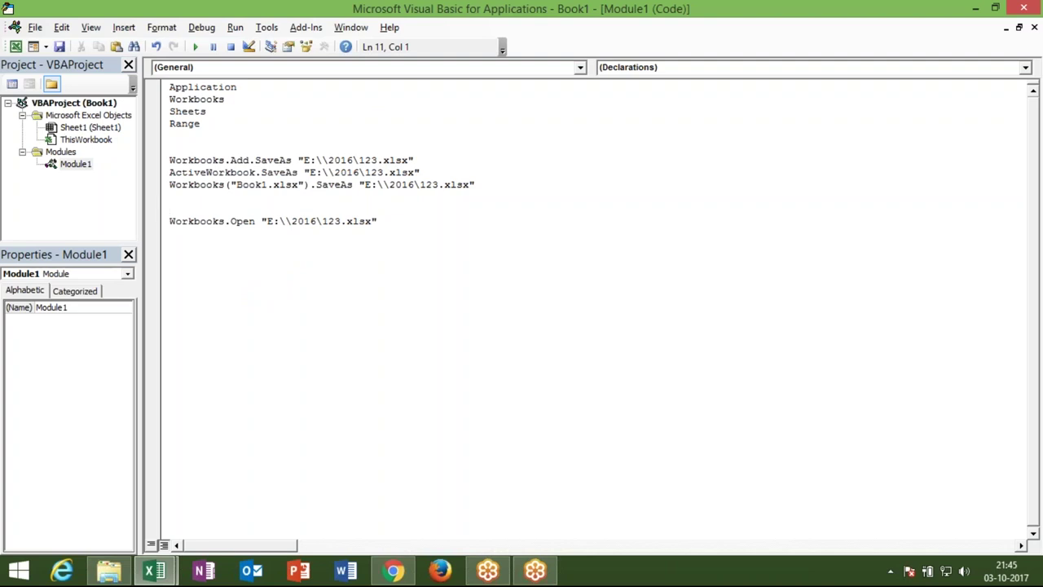
Highlight the Workbooks.Open call to compare it with the earlier Workbooks("Book1.xlsx") line
{"action": "left_click", "coordinate": [169, 184]}
{"action": "left_click", "coordinate": [169, 221]}
{"action": "left_click_drag", "start_coordinate": [170, 221], "coordinate": [243, 221]}
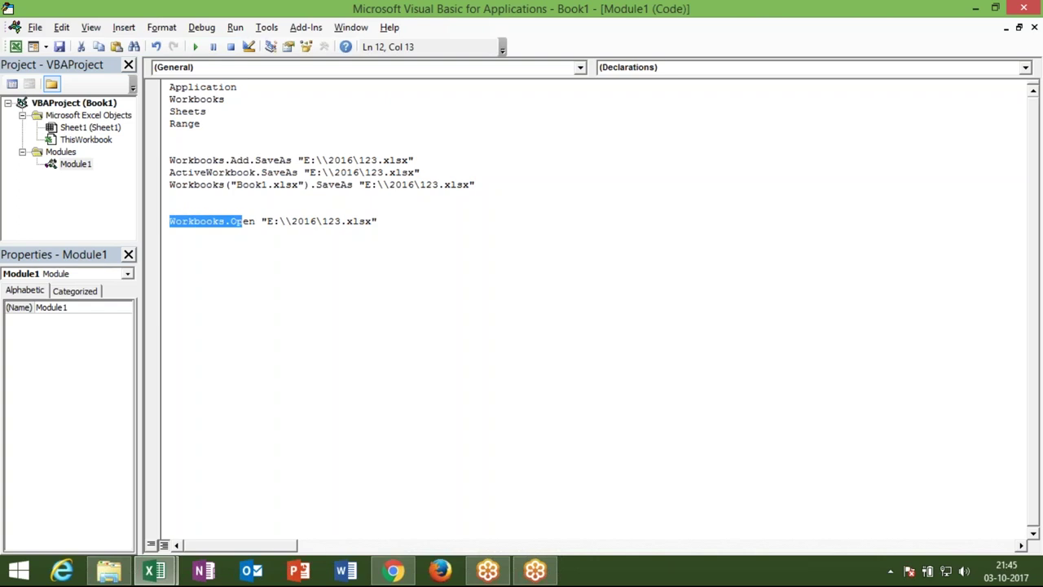
{"action": "left_click", "coordinate": [242, 221]}
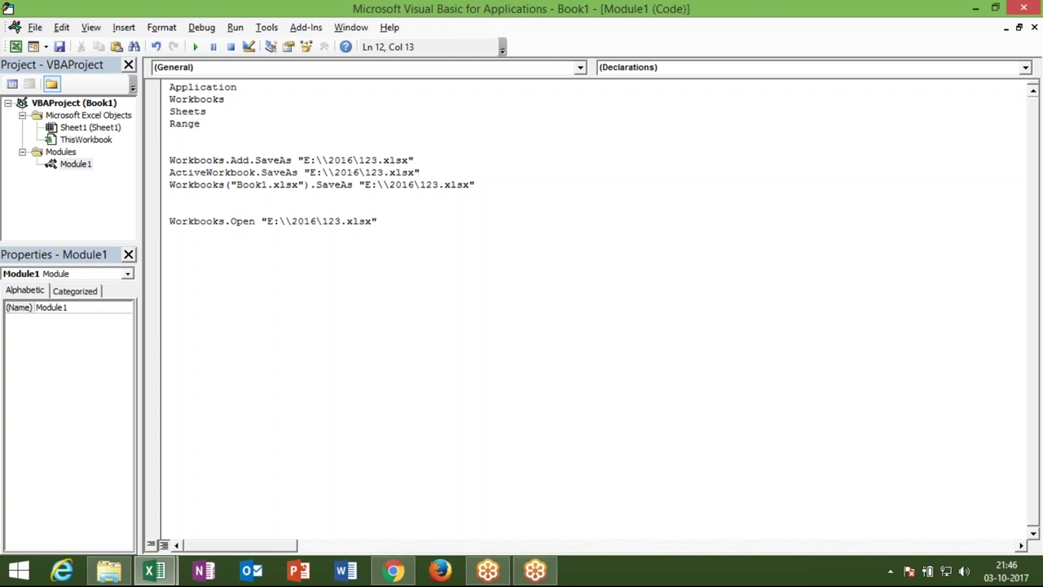
{"action": "left_click", "coordinate": [232, 221]}
{"action": "left_click", "coordinate": [225, 221]}
{"action": "left_click", "coordinate": [273, 185]}
{"action": "left_click", "coordinate": [229, 221]}
{"action": "key", "text": "Down"}
{"action": "left_click", "coordinate": [385, 224]}
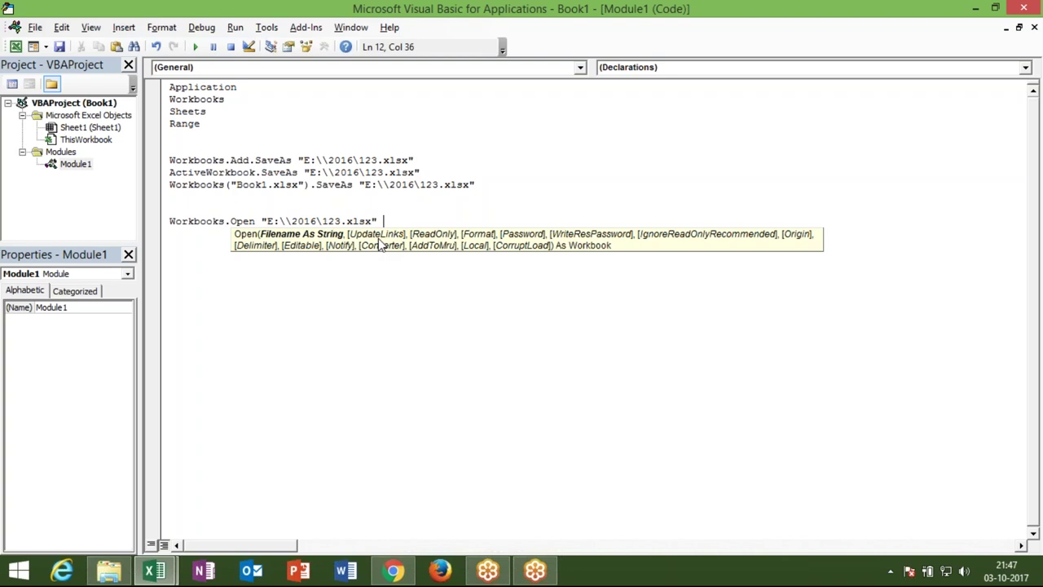
Append Password and WriteResPassword values to Workbooks.Open, skipping the earlier arguments with commas
{"action": "type", "text": ","}
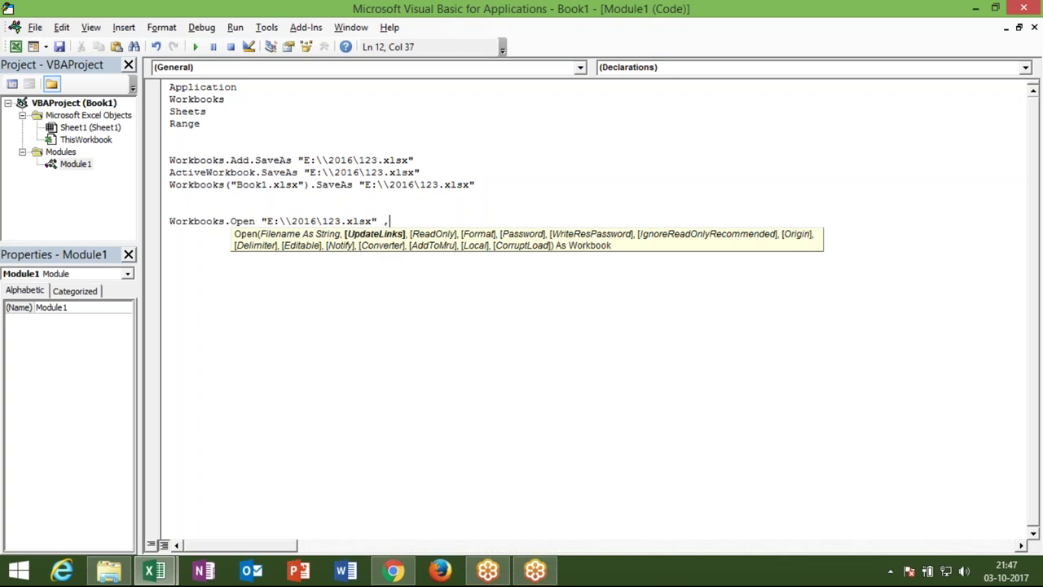
{"action": "type", "text": ","}
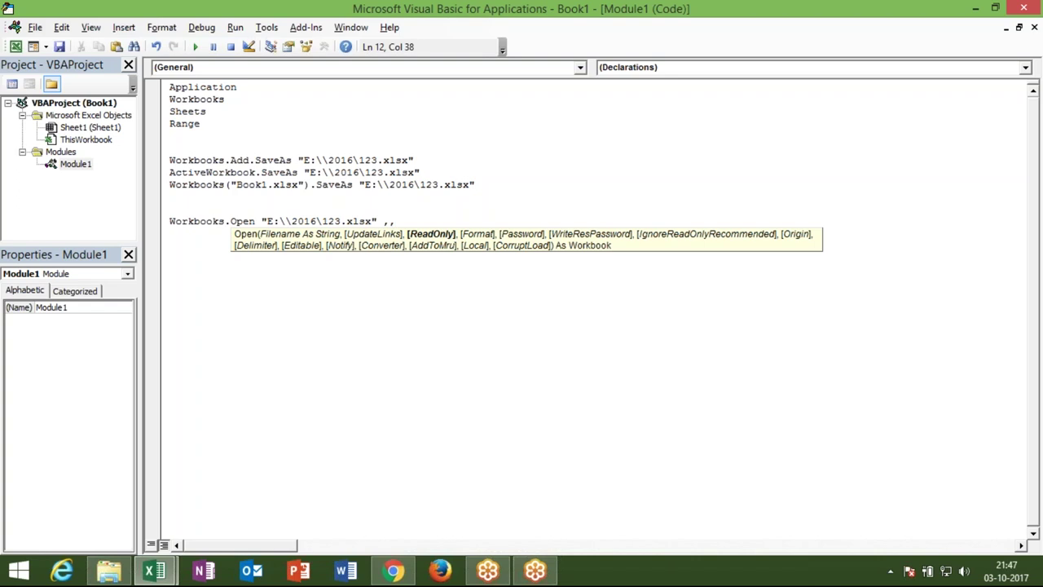
{"action": "type", "text": ",,"}
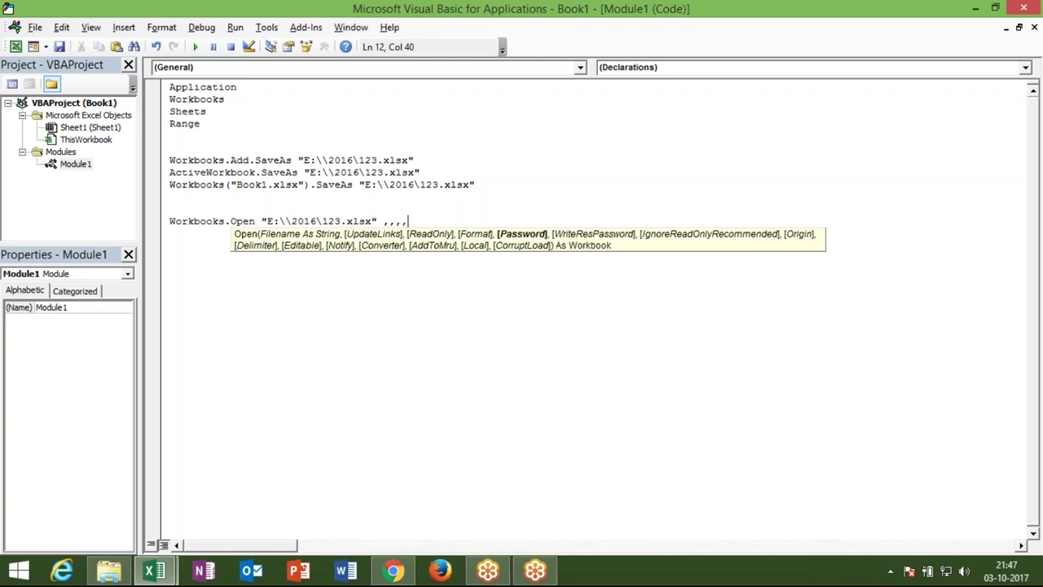
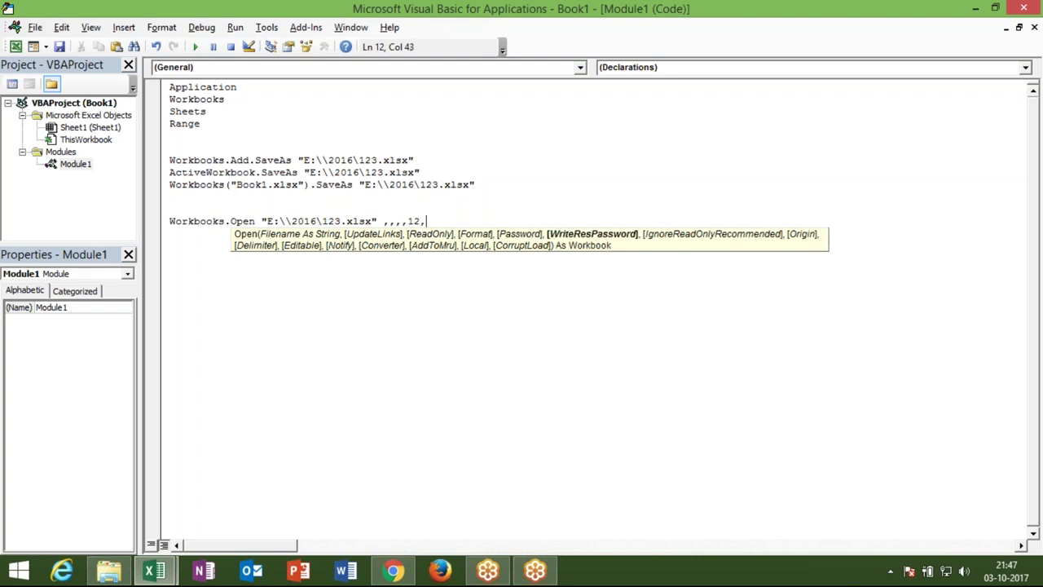
{"action": "type", "text": ","}
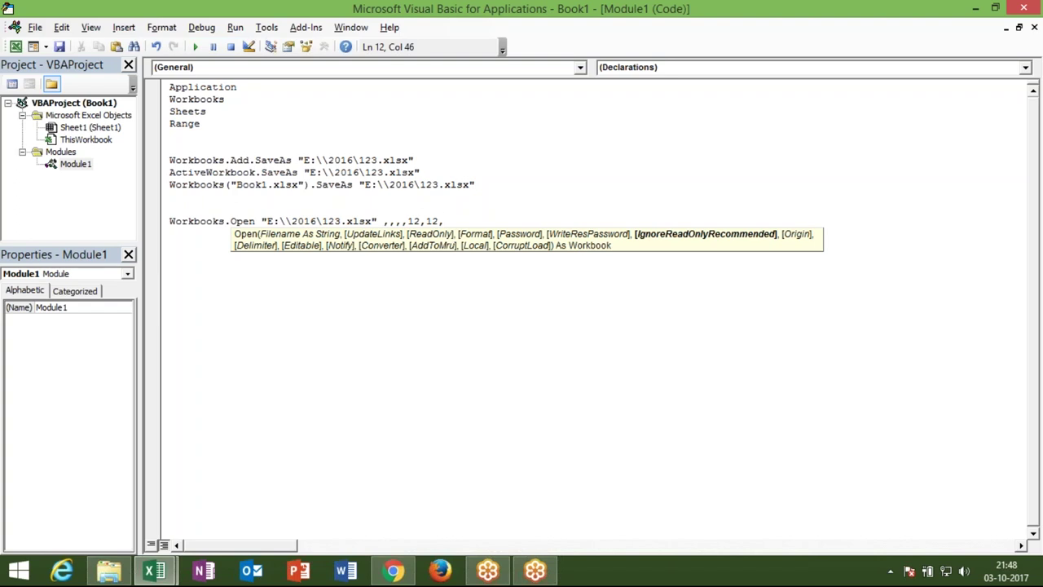
{"action": "key", "text": "BackSpace"}
{"action": "key", "text": "Return"}
{"action": "key", "text": "Return"}
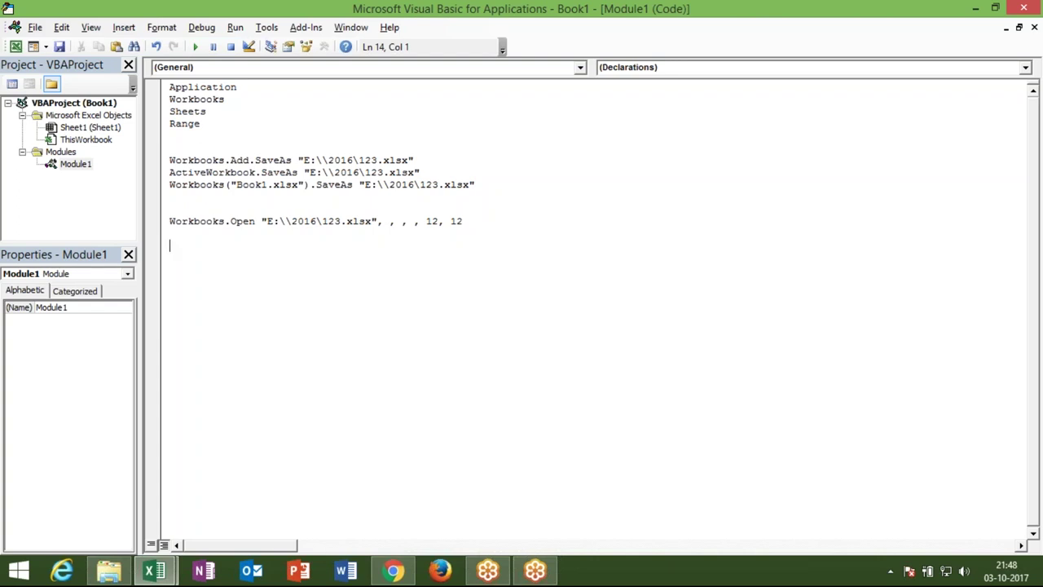
{"action": "left_click", "coordinate": [155, 570]}
Create blank workbook Book2 in Excel, return to Book1, then to the line below Open
{"action": "left_click", "coordinate": [133, 519]}
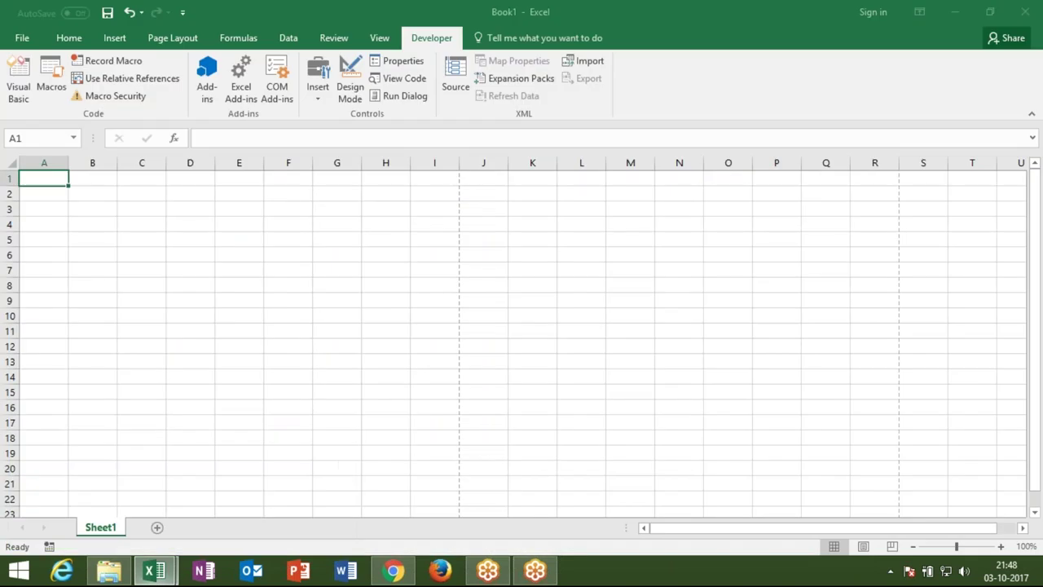
{"action": "key", "text": "ctrl+n"}
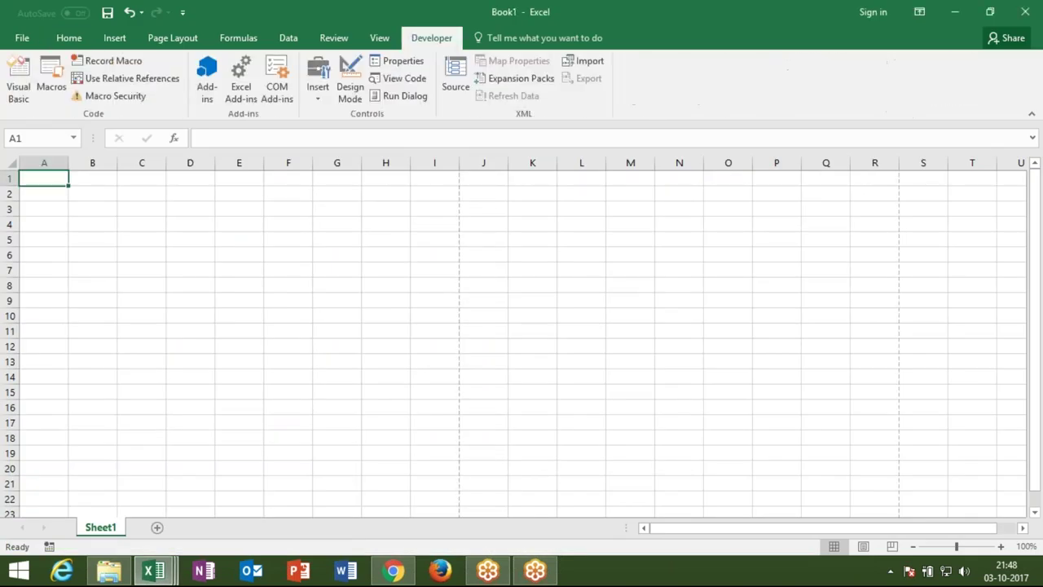
{"action": "key", "text": "alt+Tab"}
{"action": "key", "text": "alt+Tab"}
{"action": "key", "text": "alt+Tab"}
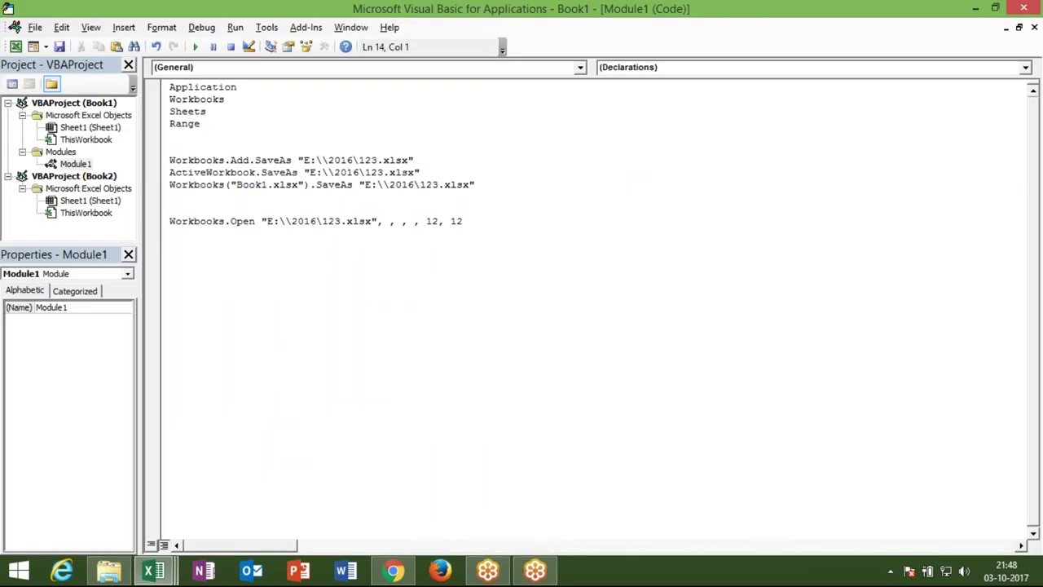
{"action": "left_click", "coordinate": [169, 233]}
Add Workbooks("Book1").Activate below the Open statement, completing Activate via IntelliSense
{"action": "type", "text": "workbook"}
{"action": "type", "text": "s(\"B"}
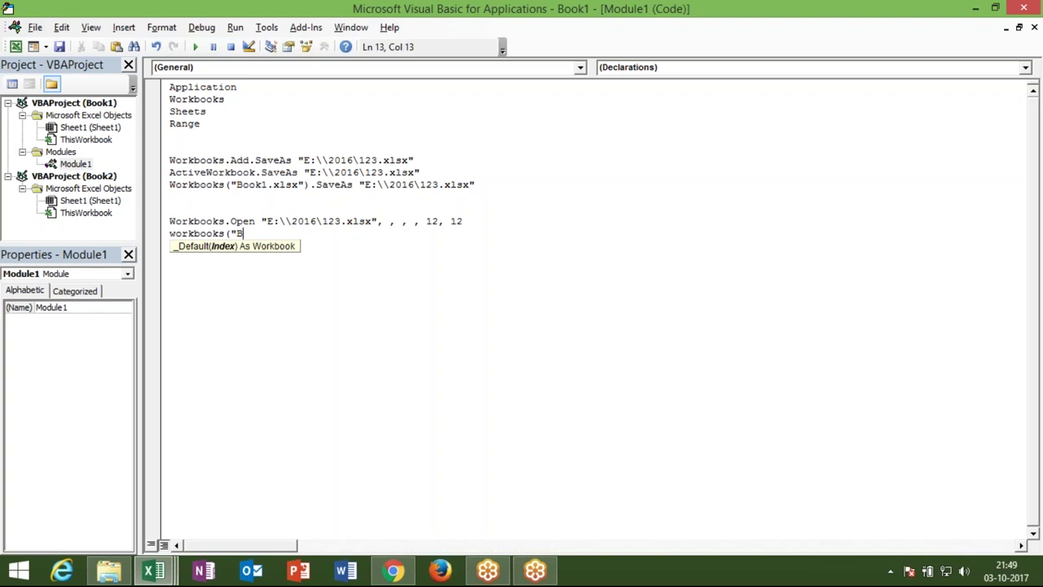
{"action": "type", "text": "ook1\")"}
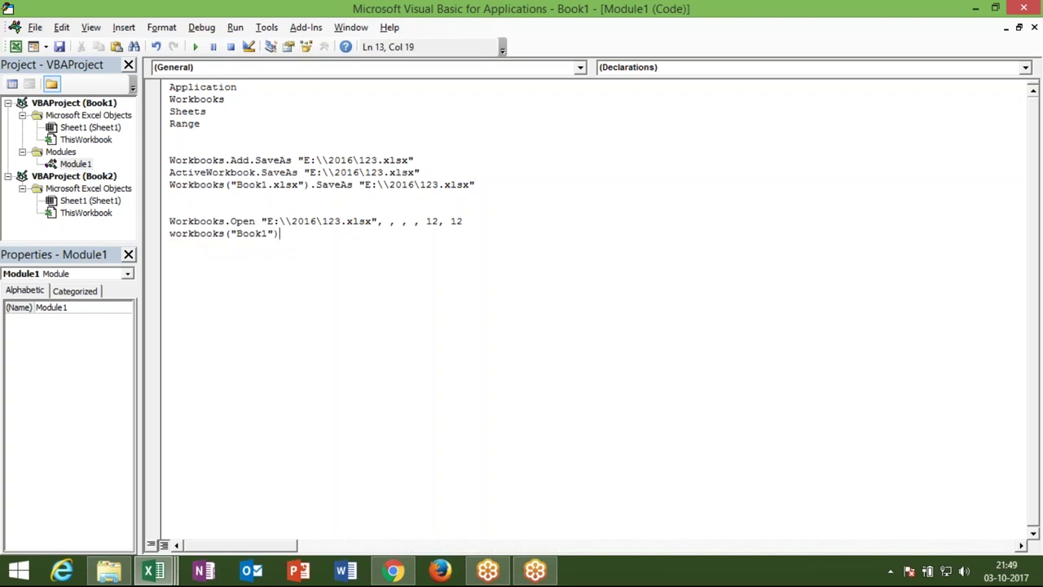
{"action": "type", "text": "."}
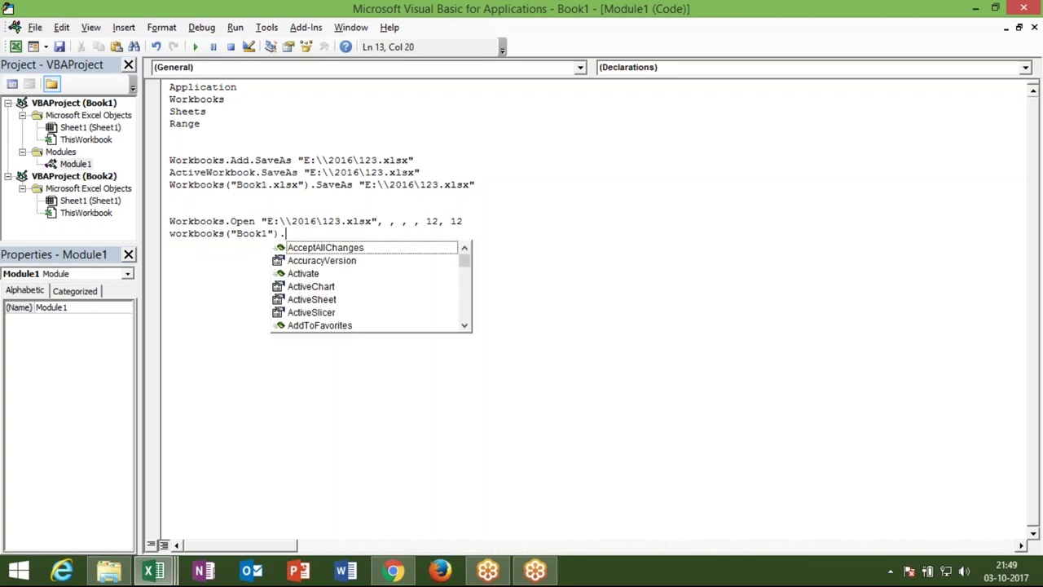
{"action": "type", "text": "a"}
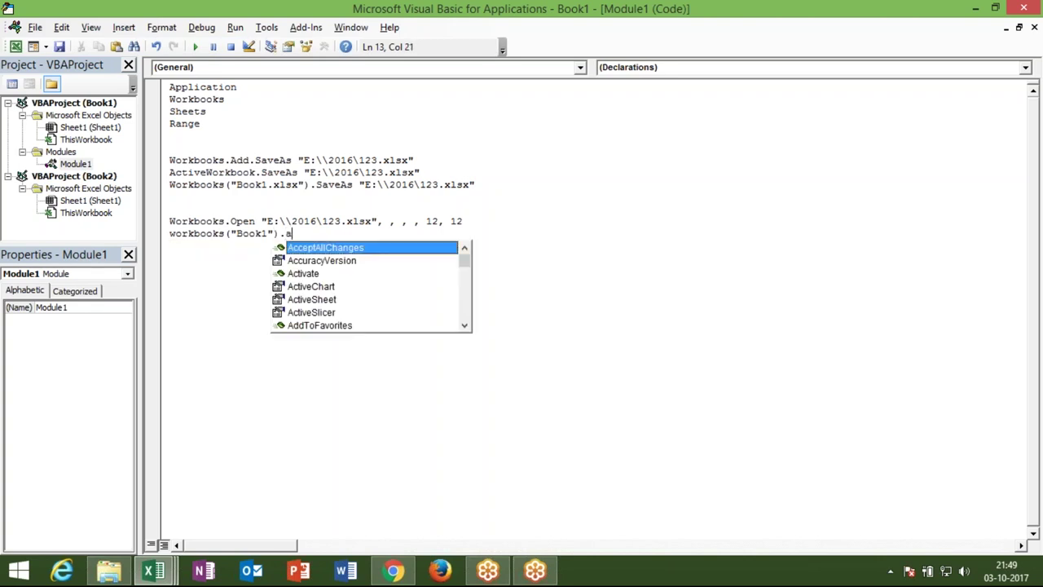
{"action": "type", "text": "c"}
{"action": "key", "text": "Down"}
{"action": "key", "text": "Down"}
{"action": "key", "text": "Tab"}
{"action": "key", "text": "Return"}
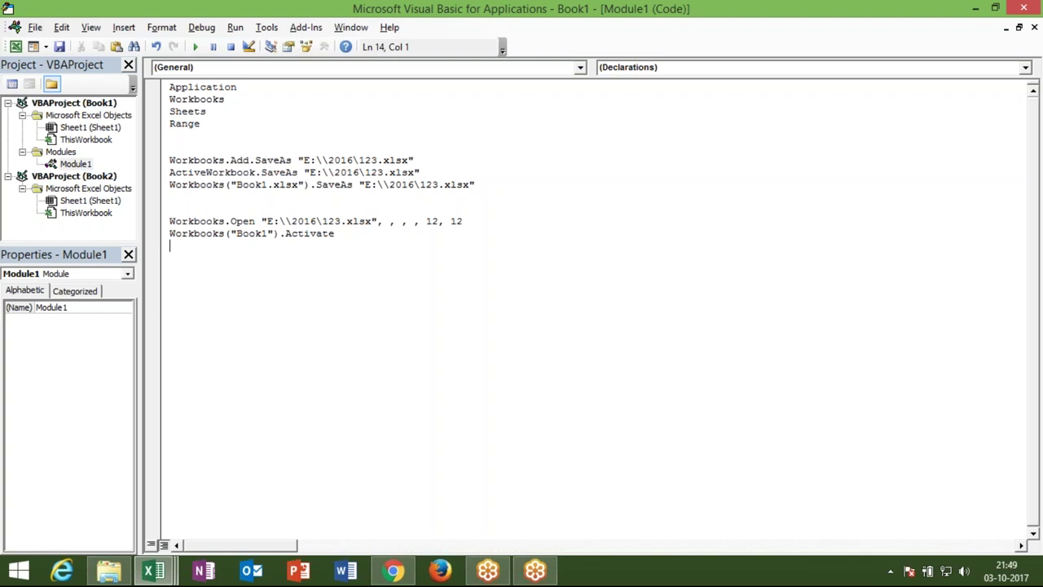
{"action": "key", "text": "Return"}
{"action": "key", "text": "Return"}
{"action": "key", "text": "Return"}
{"action": "key", "text": "Return"}
{"action": "key", "text": "Return"}
Add Windows("Book1").Activate on the empty line, fixing the missing quote and misspelled Activate
{"action": "key", "text": "BackSpace"}
{"action": "key", "text": "Up"}
{"action": "key", "text": "Up"}
{"action": "key", "text": "Up"}
{"action": "key", "text": "Up"}
{"action": "key", "text": "shift+End"}
{"action": "key", "text": "Down"}
{"action": "type", "text": "workbooks"}
{"action": "key", "text": "BackSpace"}
{"action": "key", "text": "BackSpace"}
{"action": "key", "text": "BackSpace"}
{"action": "key", "text": "BackSpace"}
{"action": "key", "text": "BackSpace"}
{"action": "key", "text": "BackSpace"}
{"action": "key", "text": "BackSpace"}
{"action": "key", "text": "BackSpace"}
{"action": "type", "text": "indows"}
{"action": "type", "text": "(\"Book1)."}
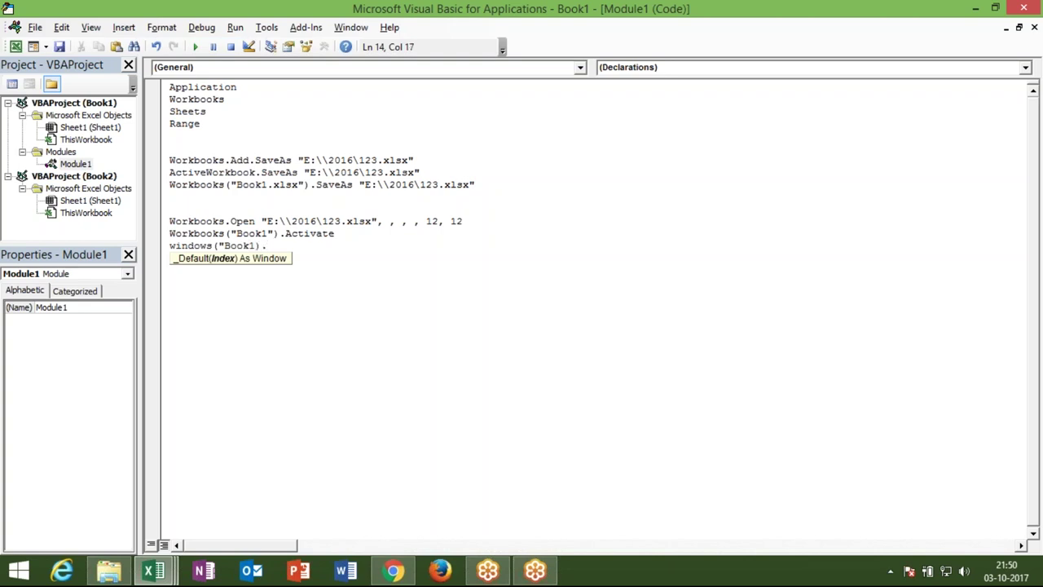
{"action": "type", "text": "active"}
{"action": "key", "text": "Left"}
{"action": "key", "text": "Left"}
{"action": "key", "text": "Left"}
{"action": "key", "text": "Left"}
{"action": "key", "text": "Left"}
{"action": "key", "text": "Left"}
{"action": "key", "text": "Left"}
{"action": "key", "text": "Left"}
{"action": "type", "text": "\""}
{"action": "left_click", "coordinate": [323, 248]}
{"action": "key", "text": "BackSpace"}
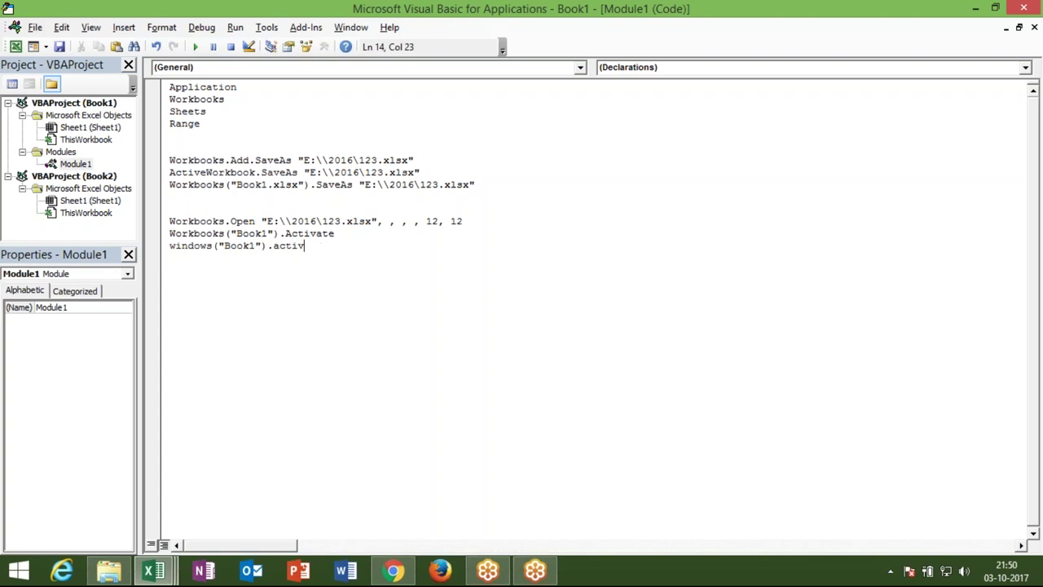
{"action": "type", "text": "ate"}
{"action": "key", "text": "Return"}
In Excel, open the View tab's Switch Windows list showing Book1 and Book2
{"action": "key", "text": "alt+F11"}
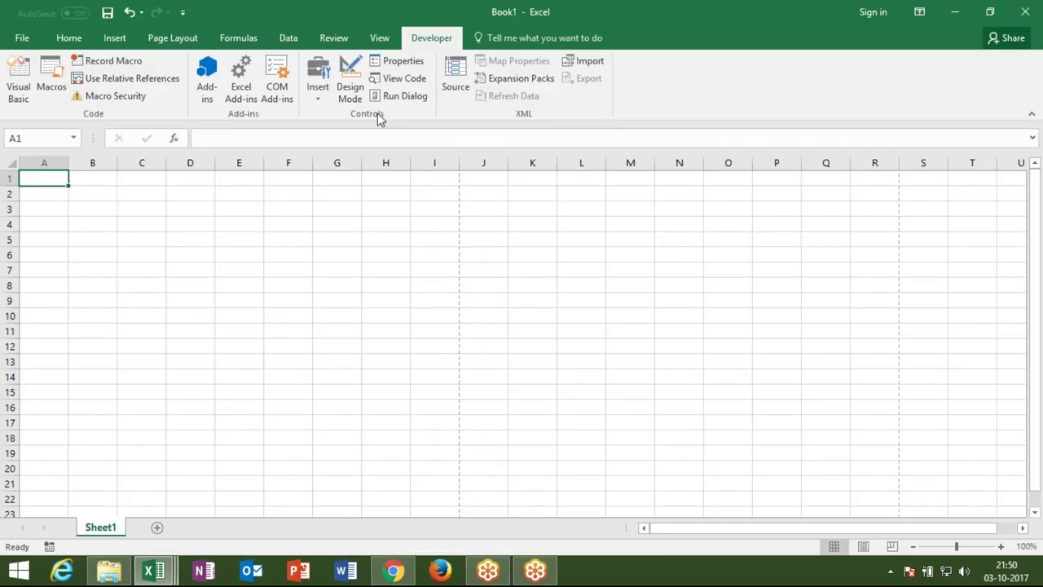
{"action": "left_click", "coordinate": [381, 39]}
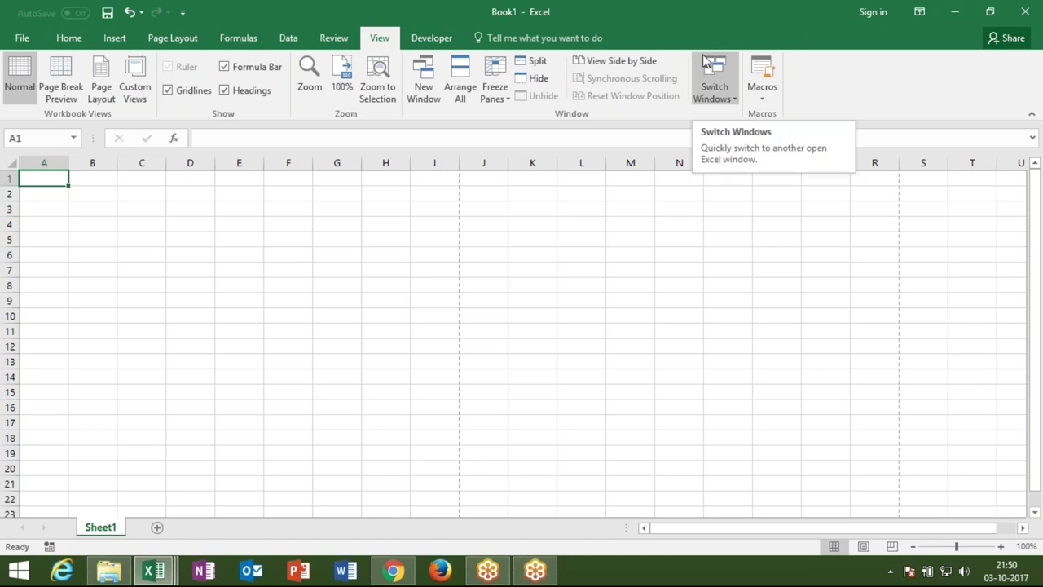
{"action": "left_click", "coordinate": [773, 97]}
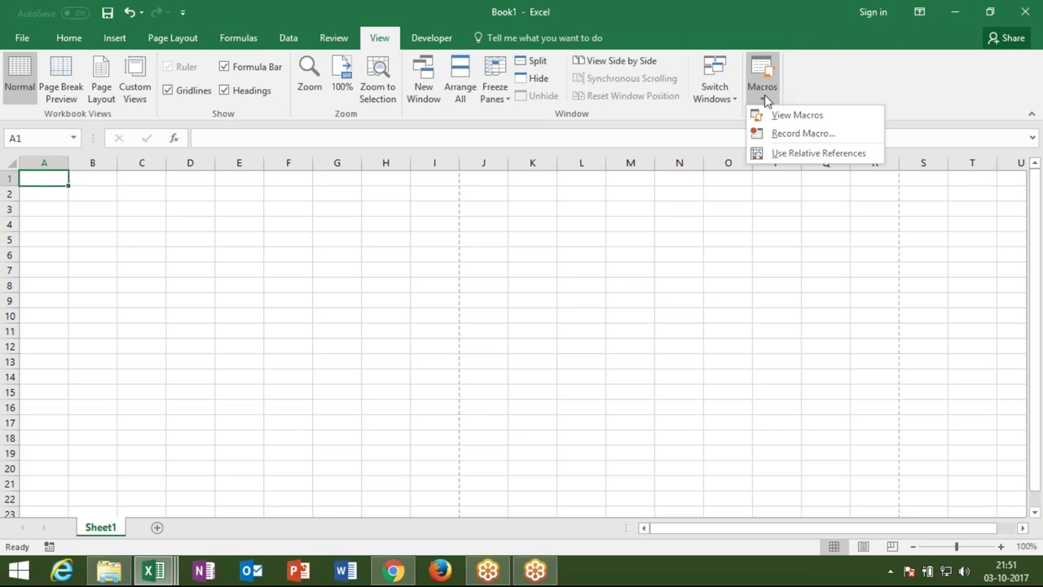
{"action": "left_click", "coordinate": [736, 99]}
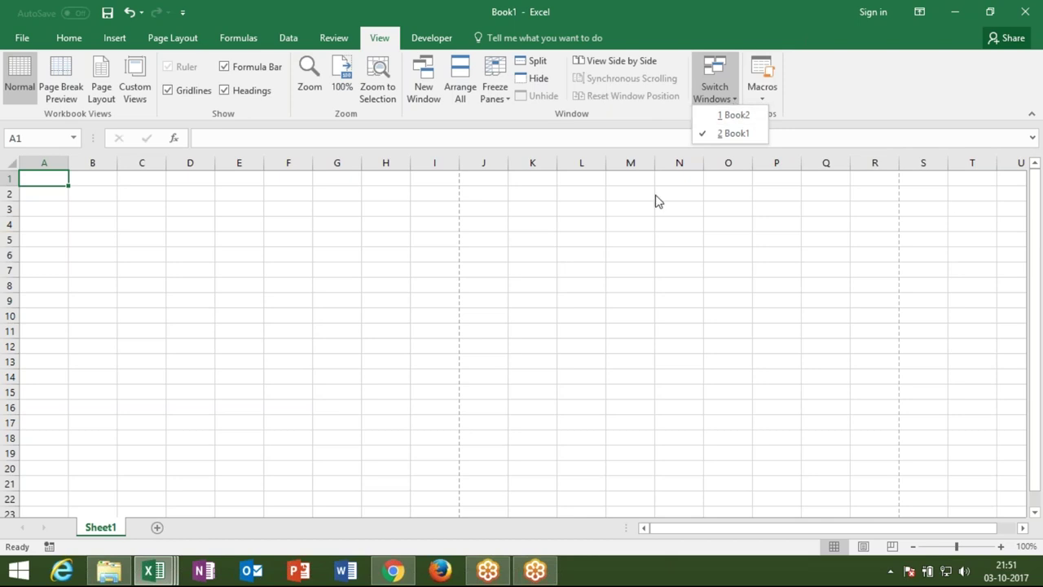
Copy the Workbooks("Book1.xlsx") reference from line 9 and write Workbooks("Book1.xlsx").Close True on line 16
{"action": "key", "text": "alt+Tab"}
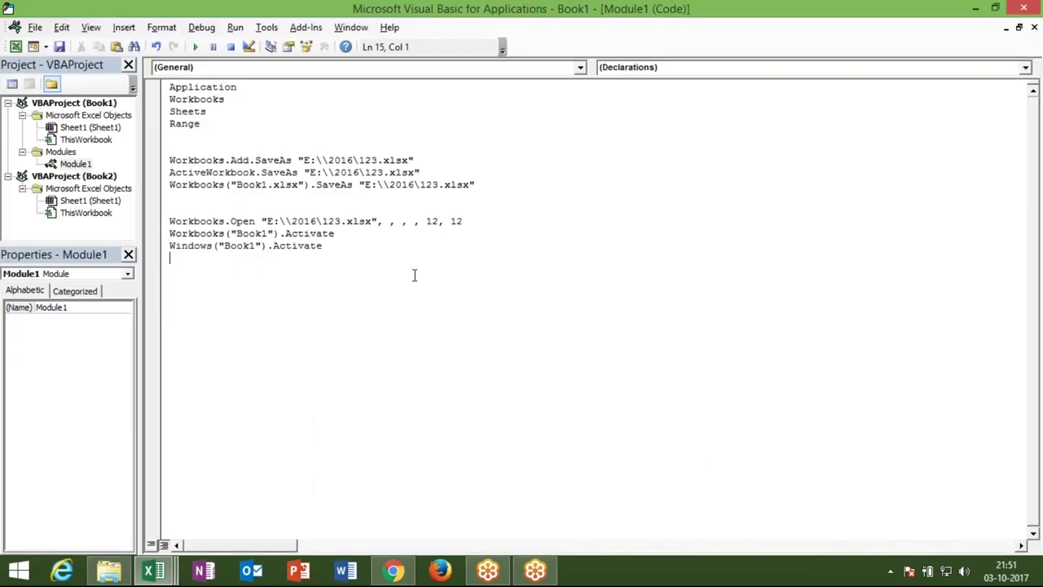
{"action": "left_click", "coordinate": [270, 296]}
{"action": "left_click", "coordinate": [312, 185]}
{"action": "left_click_drag", "start_coordinate": [316, 185], "coordinate": [171, 180]}
{"action": "key", "text": "ctrl+c"}
{"action": "left_click", "coordinate": [184, 274]}
{"action": "key", "text": "ctrl+v"}
{"action": "type", "text": "."}
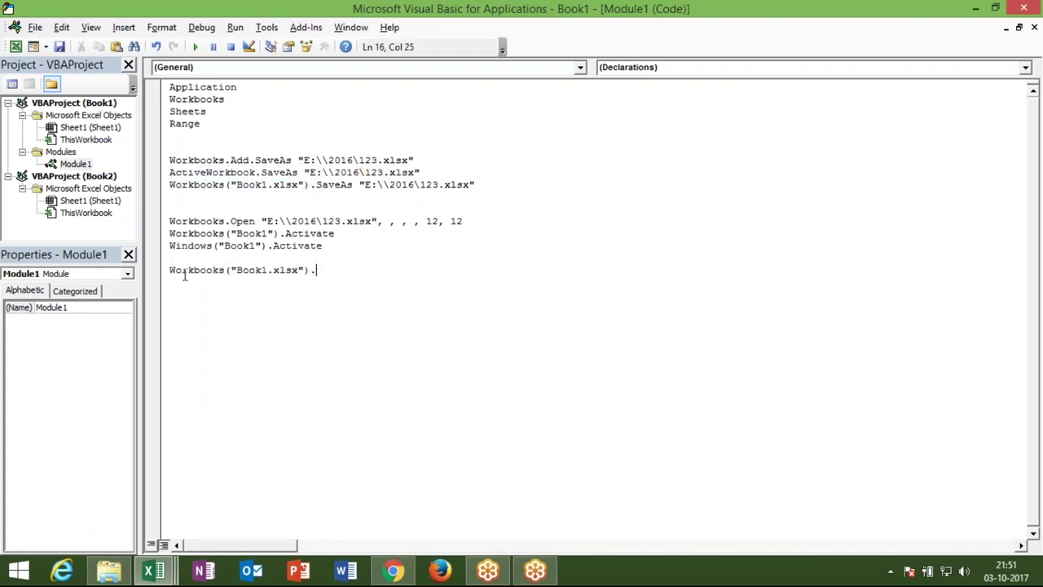
{"action": "key", "text": "BackSpace"}
{"action": "type", "text": ".clo "}
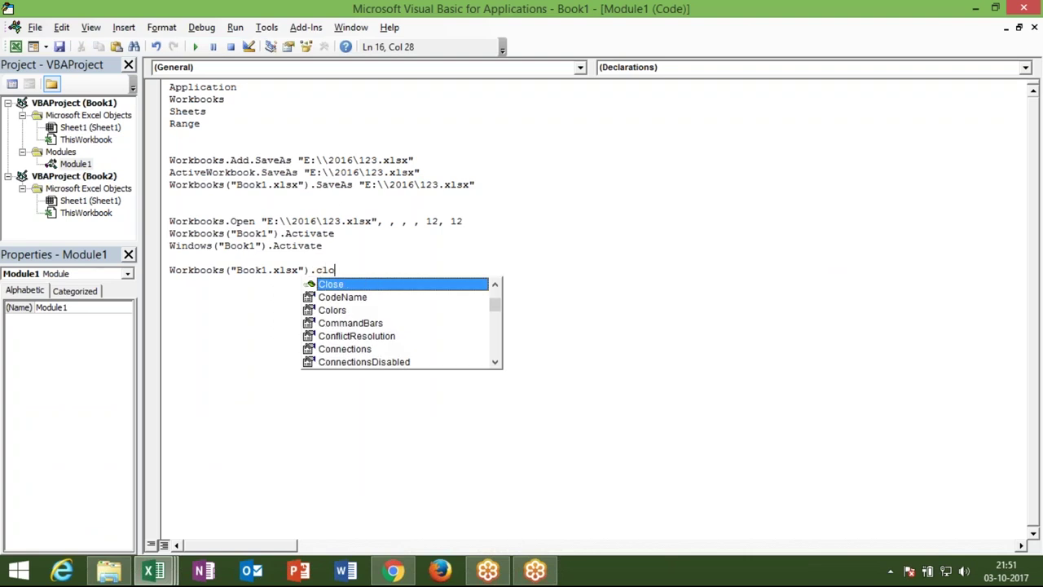
{"action": "type", "text": "true"}
{"action": "key", "text": "Return"}
Enter cds in cell G6 of Book1, dismiss the save-changes prompt, and return to the module
{"action": "key", "text": "alt+F11"}
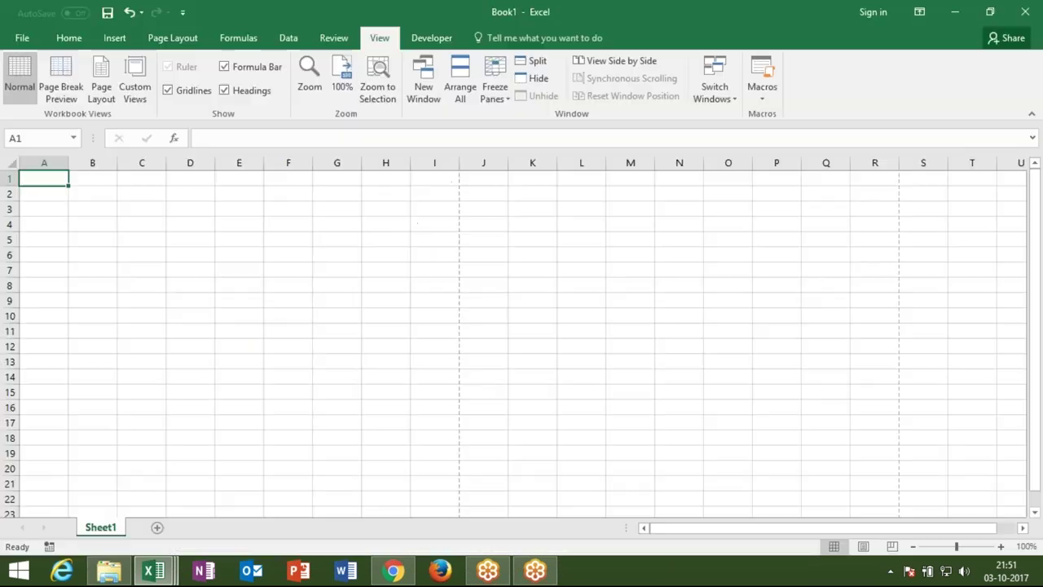
{"action": "left_click", "coordinate": [326, 259]}
{"action": "type", "text": "cds"}
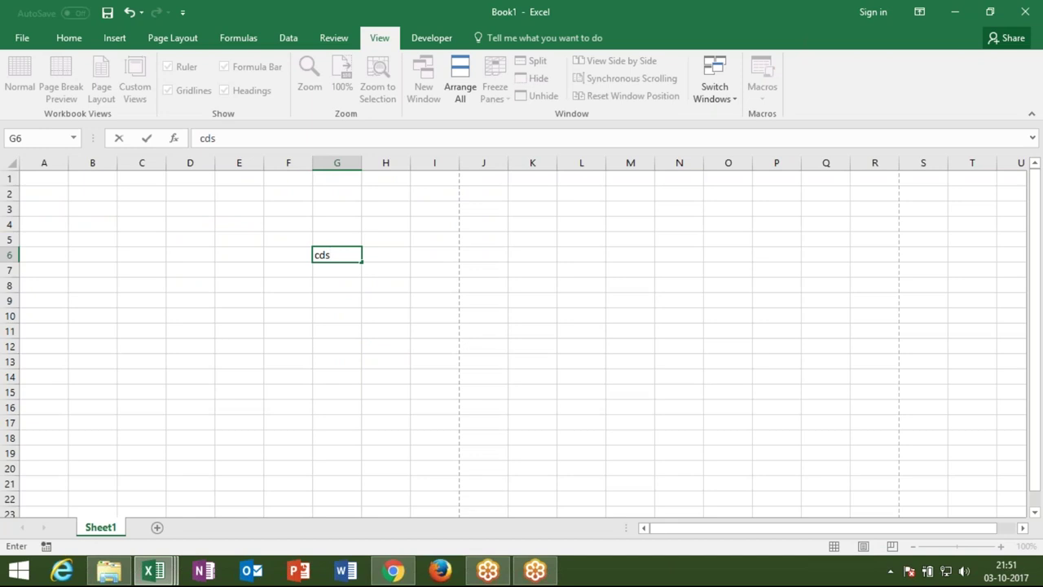
{"action": "key", "text": "Tab"}
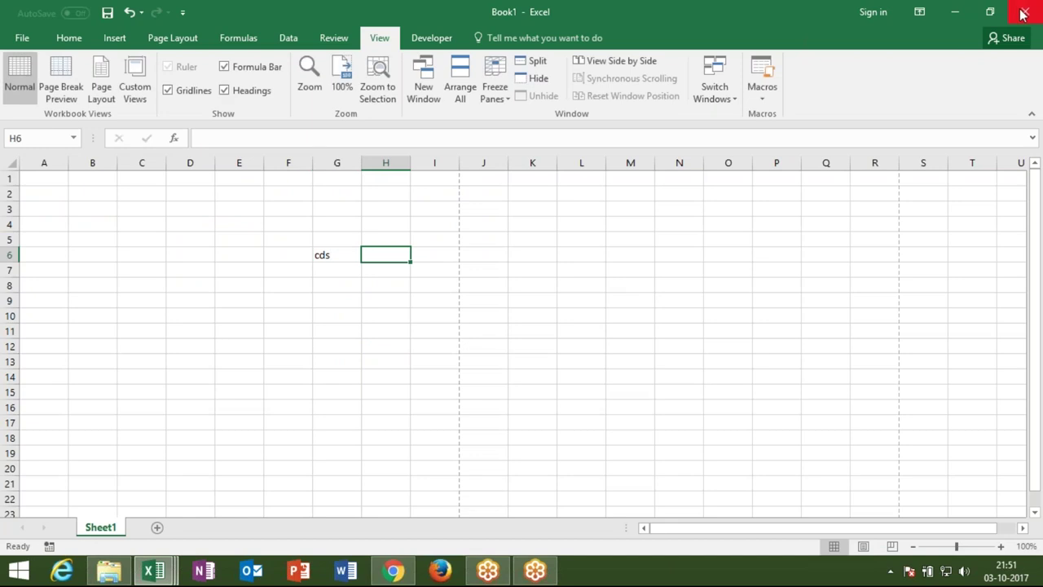
{"action": "key", "text": "alt+F11"}
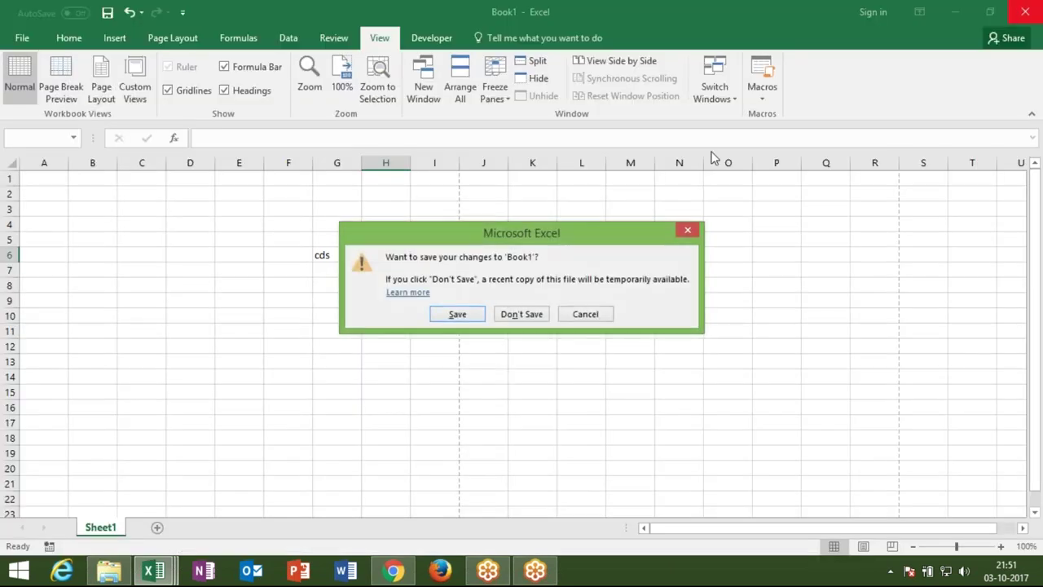
{"action": "left_click", "coordinate": [458, 314]}
{"action": "key", "text": "alt+F11"}
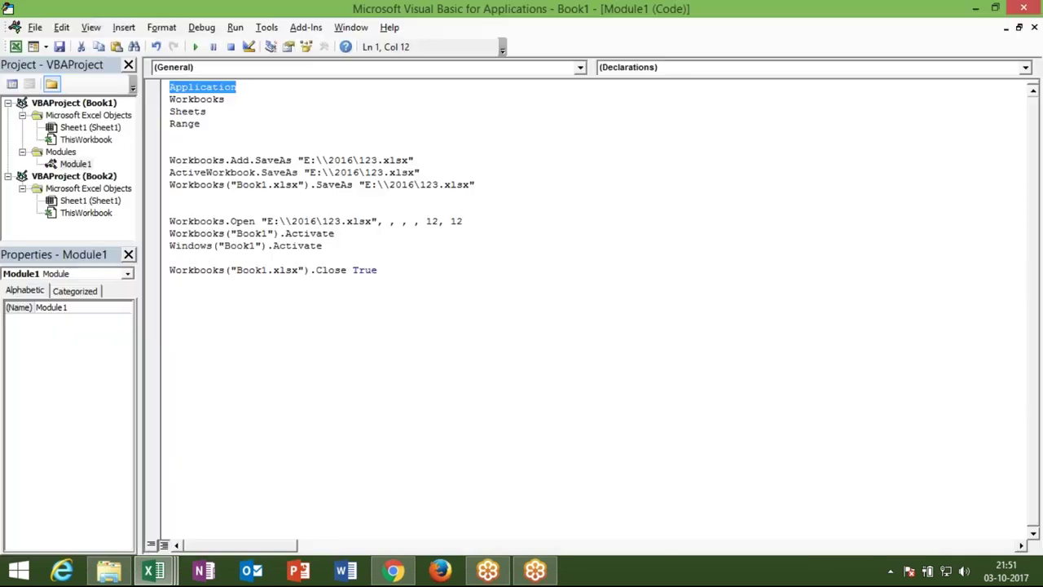
Add Workbooks("Book1.xlsx").Protect with a password on line 17, pasting the copied workbook reference
{"action": "left_click", "coordinate": [394, 282]}
{"action": "left_click", "coordinate": [391, 270]}
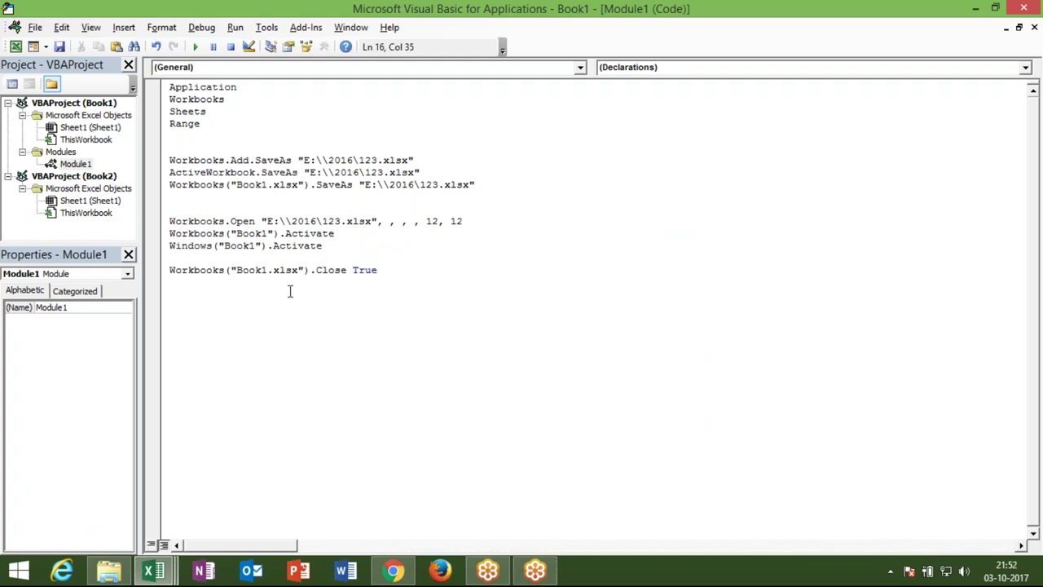
{"action": "double_click", "coordinate": [252, 270]}
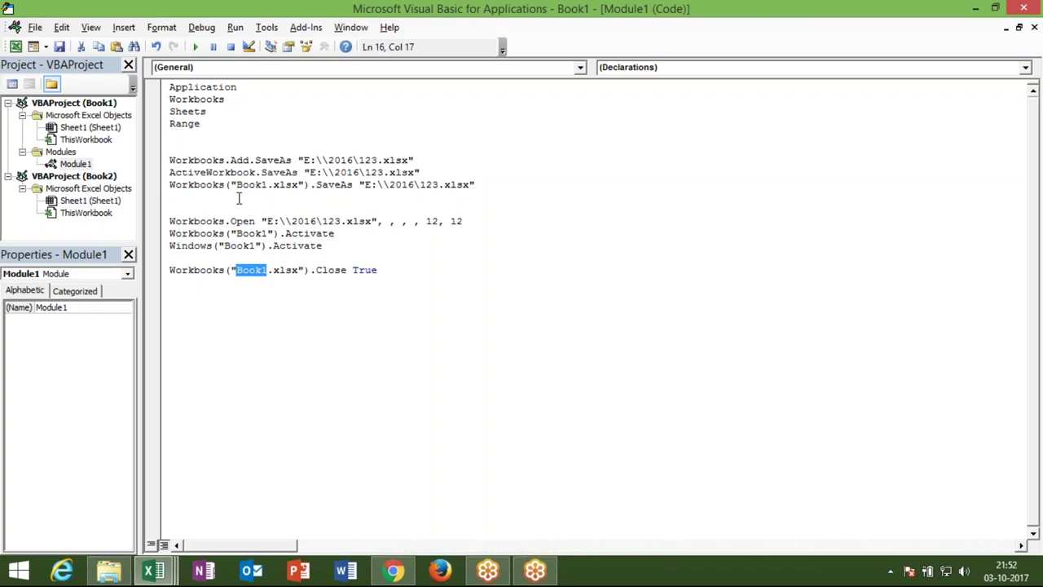
{"action": "left_click", "coordinate": [196, 284]}
{"action": "type", "text": "workbooks("}
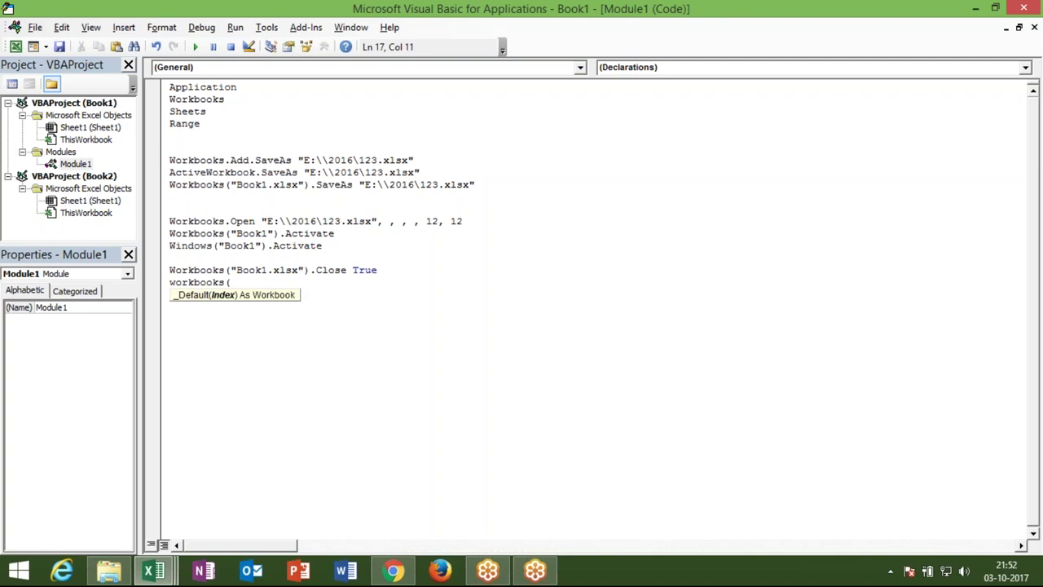
{"action": "key", "text": "BackSpace"}
{"action": "key", "text": "BackSpace"}
{"action": "key", "text": "BackSpace"}
{"action": "key", "text": "BackSpace"}
{"action": "key", "text": "BackSpace"}
{"action": "key", "text": "BackSpace"}
{"action": "key", "text": "BackSpace"}
{"action": "key", "text": "ctrl+v"}
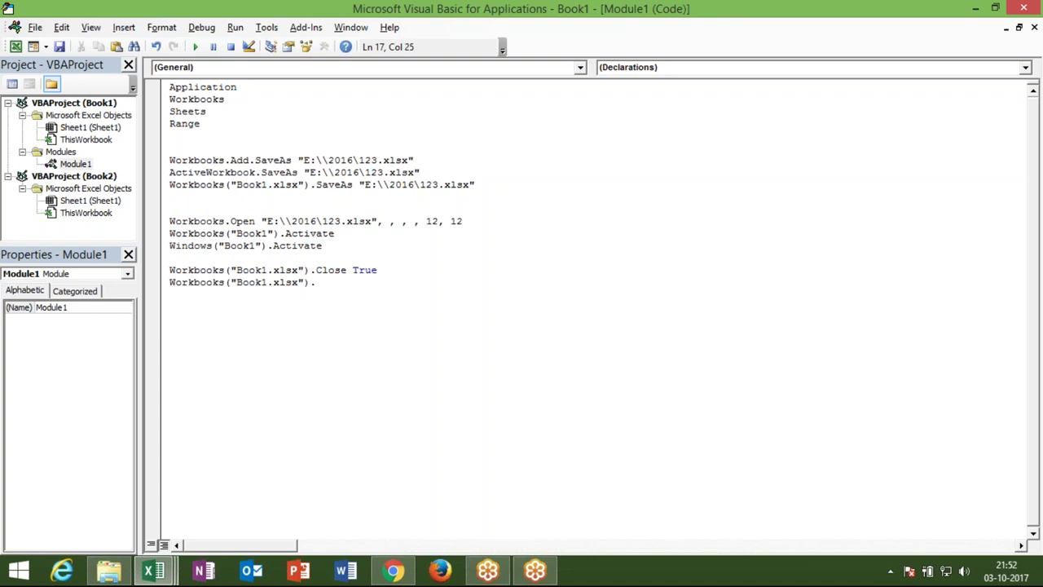
{"action": "type", "text": ".pro "}
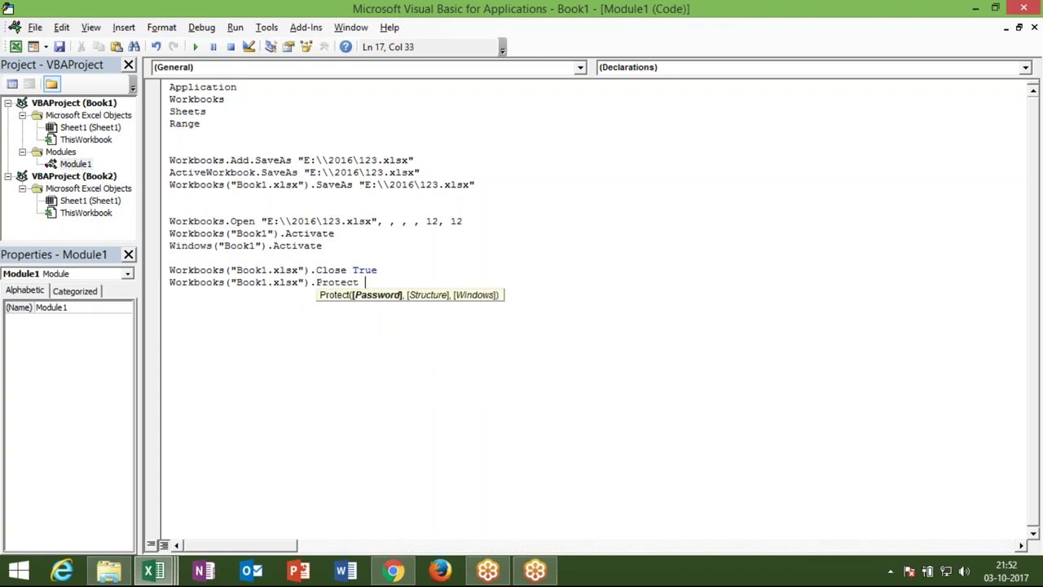
{"action": "key", "text": "Return"}
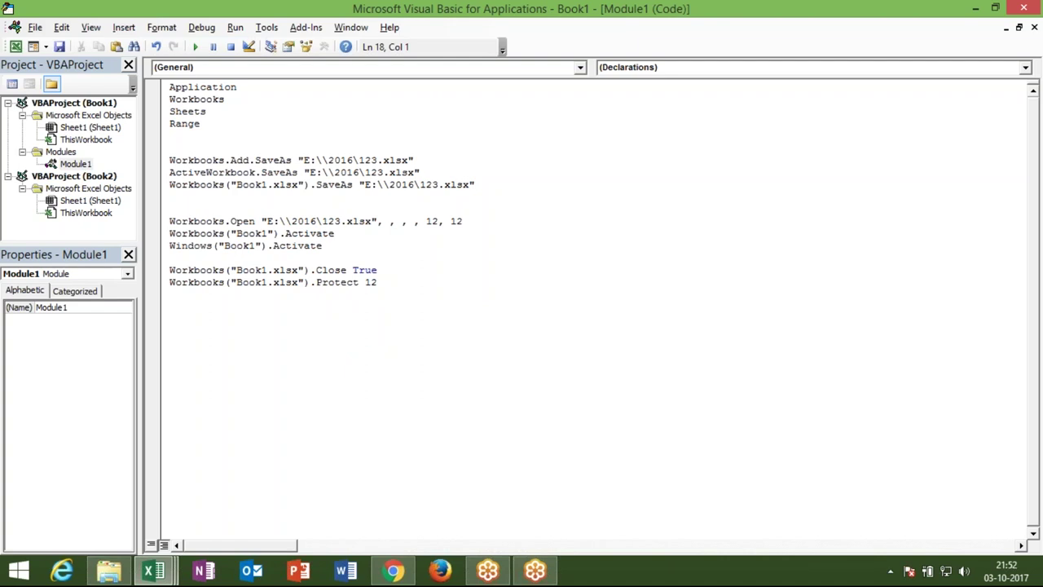
{"action": "key", "text": "alt+F11"}
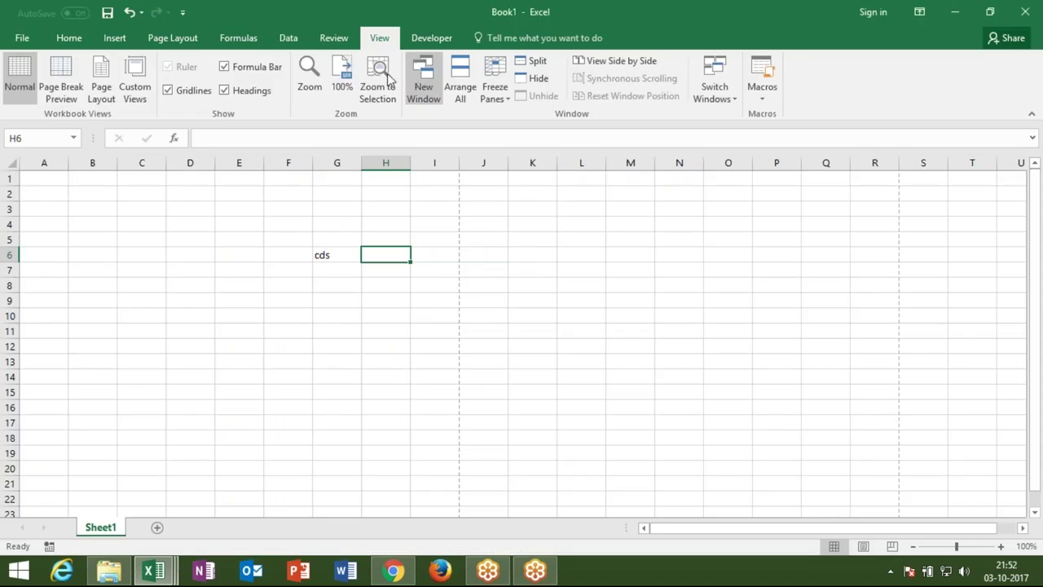
Show Excel's Review tab with its protection commands and move the active cell to F6
{"action": "left_click", "coordinate": [330, 38]}
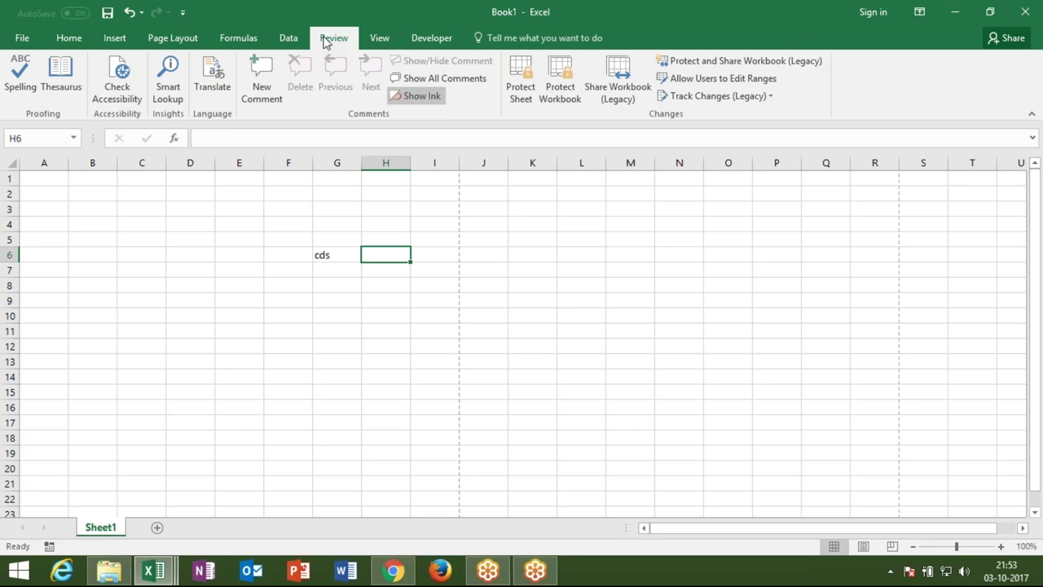
{"action": "key", "text": "Left"}
{"action": "key", "text": "Left"}
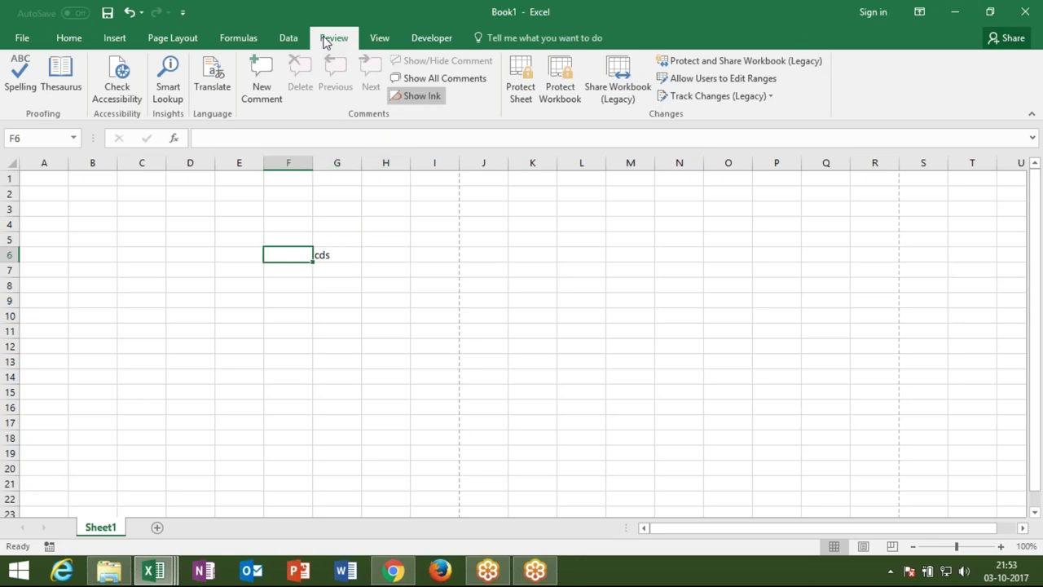
Check Book1's structure protection without changes, add a Sheet2 worksheet, and return to the VBA module
{"action": "left_click", "coordinate": [568, 78]}
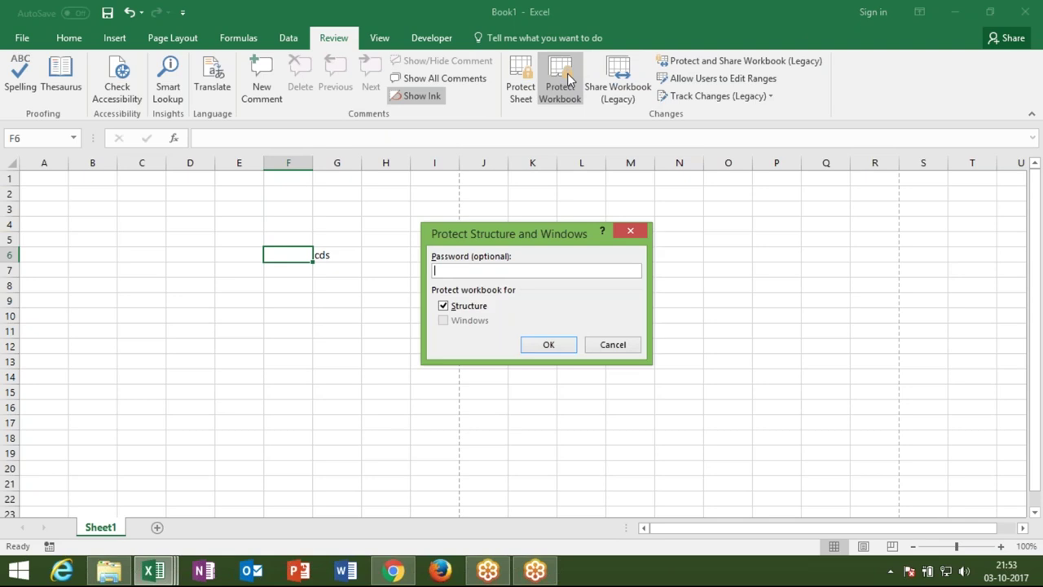
{"action": "key", "text": "Escape"}
{"action": "left_click", "coordinate": [155, 529]}
{"action": "right_click", "coordinate": [150, 527]}
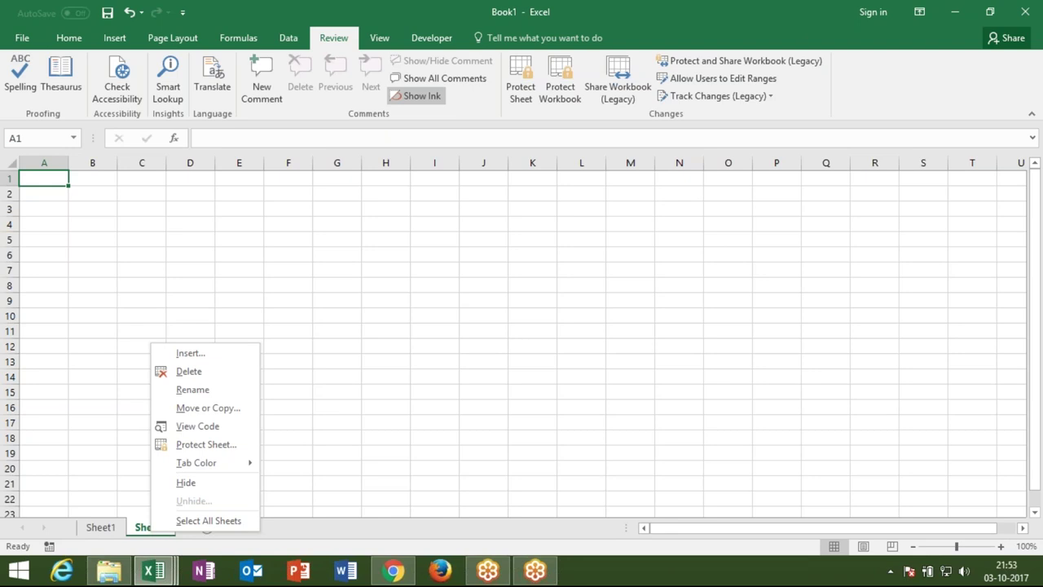
{"action": "key", "text": "Escape"}
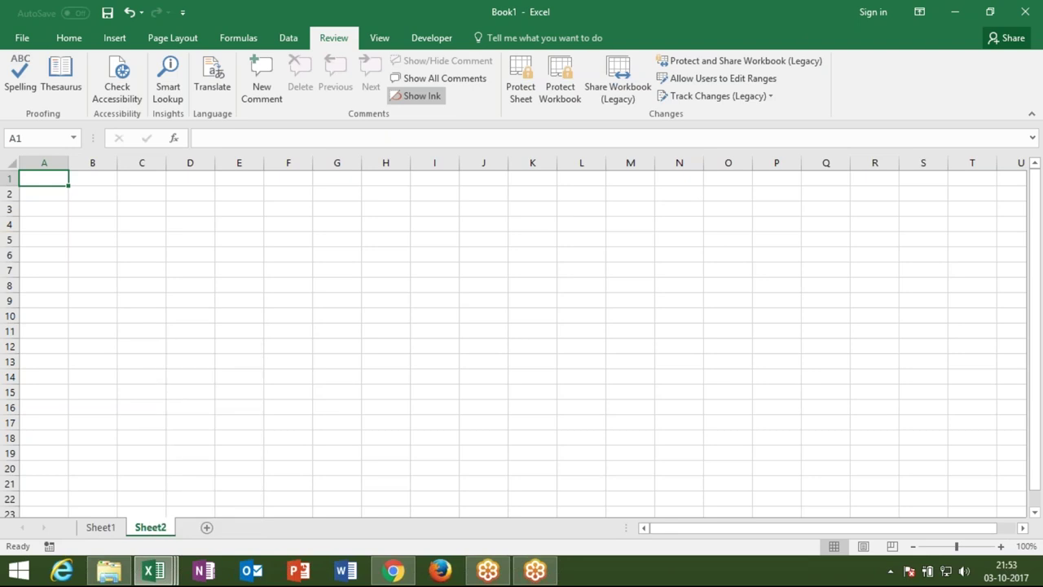
{"action": "key", "text": "alt+F11"}
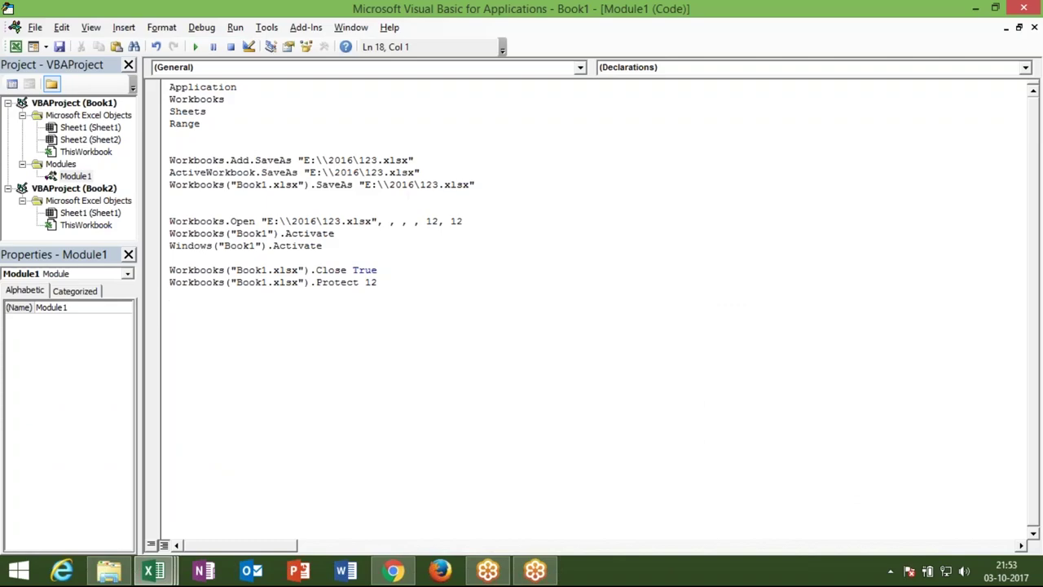
Add a Workbooks("Book1.xlsx").Password line on line 19 that assigns a password value
{"action": "key", "text": "Return"}
{"action": "type", "text": "Workbooks(\"Book1.xlsx\")."}
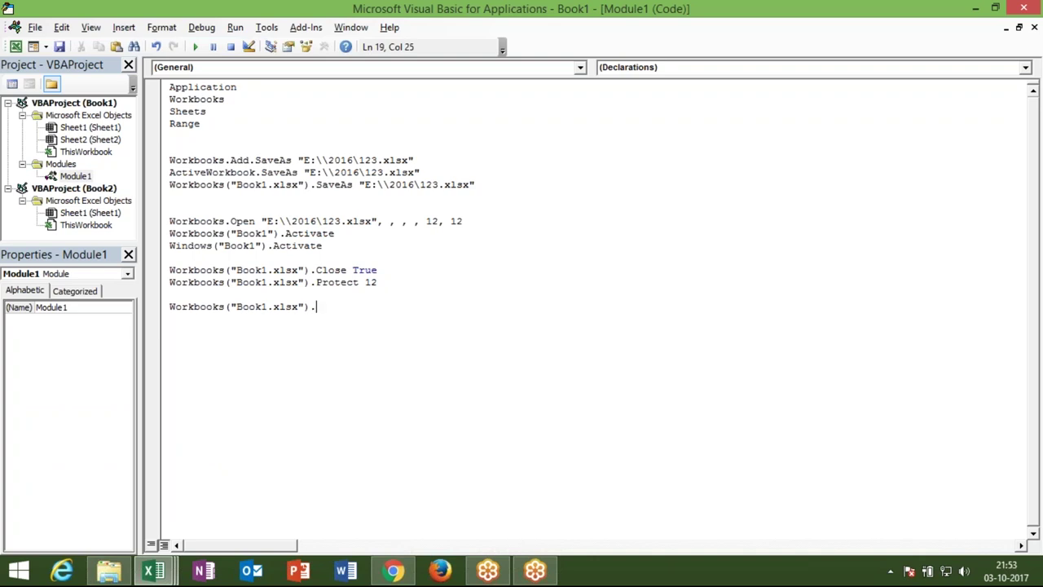
{"action": "type", "text": ".p"}
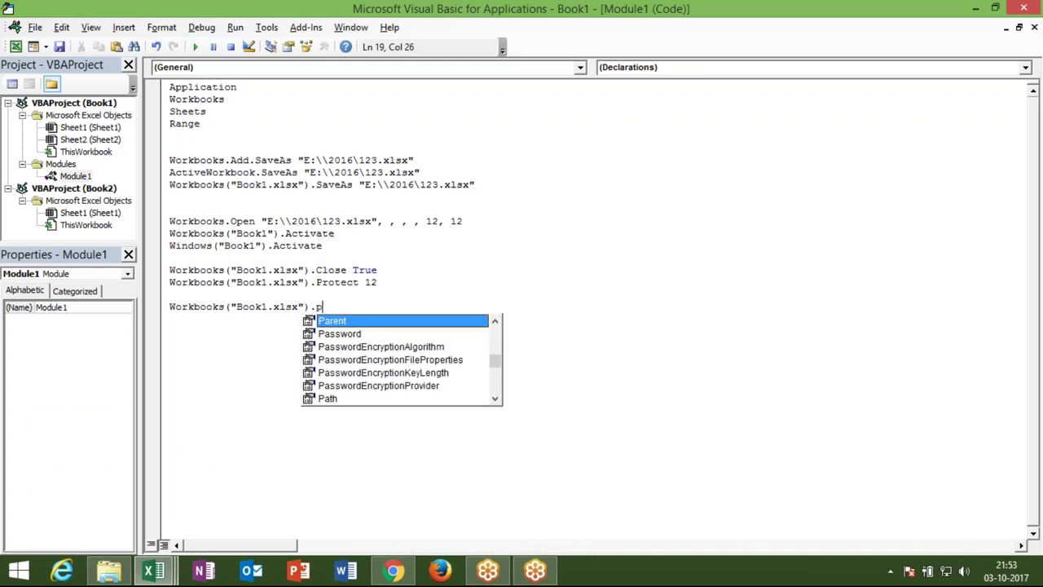
{"action": "type", "text": "r"}
{"action": "key", "text": "BackSpace"}
{"action": "key", "text": "BackSpace"}
{"action": "key", "text": "Down"}
{"action": "key", "text": "Down"}
{"action": "key", "text": "Tab"}
{"action": "type", "text": "= "}
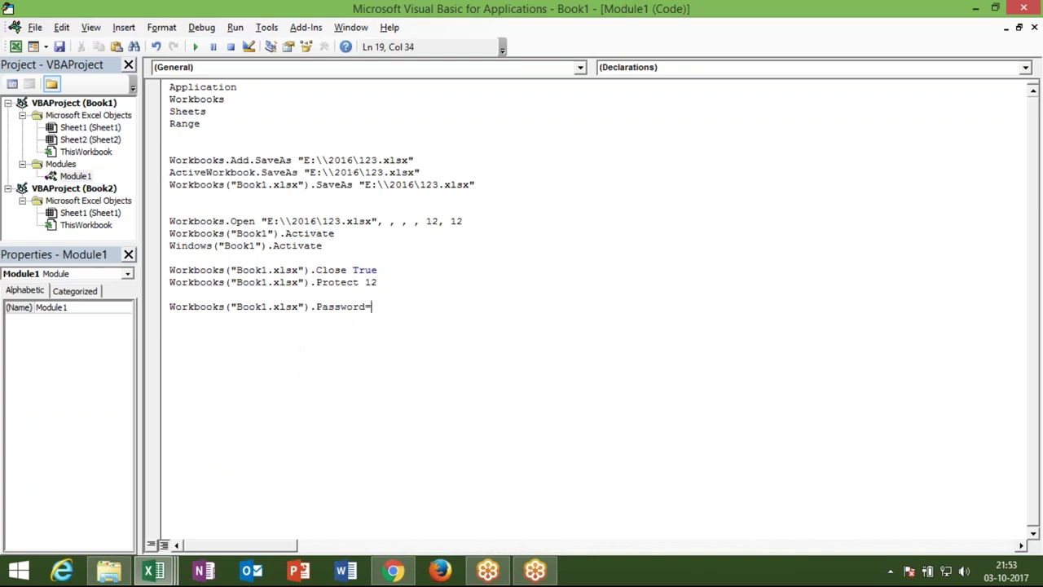
{"action": "key", "text": "Return"}
Highlight the Password keyword and the password value on line 19 to point them out
{"action": "double_click", "coordinate": [330, 306]}
{"action": "left_click", "coordinate": [389, 306]}
{"action": "double_click", "coordinate": [389, 306]}
{"action": "left_click", "coordinate": [342, 316]}
{"action": "double_click", "coordinate": [342, 307]}
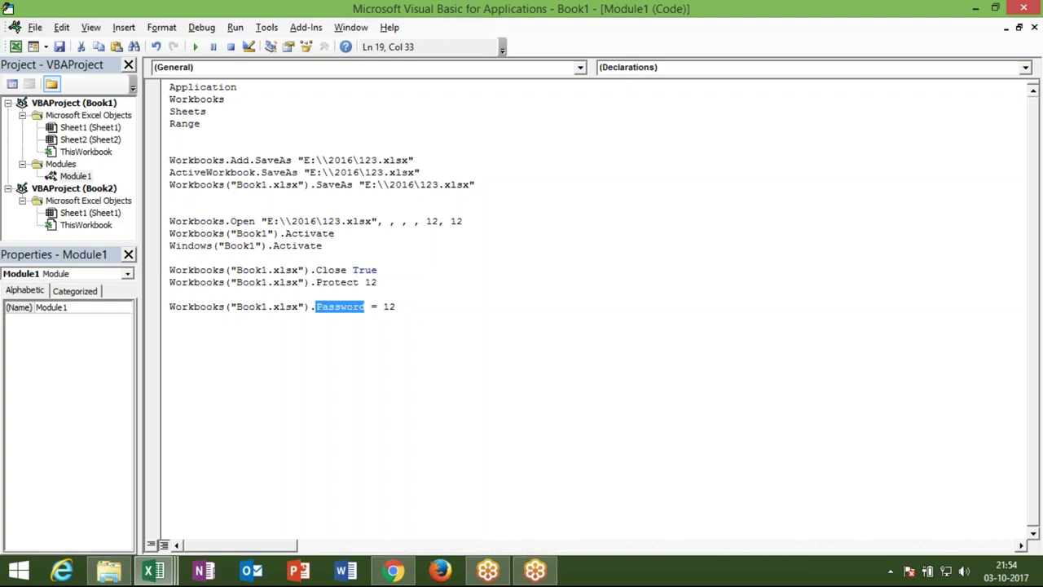
{"action": "double_click", "coordinate": [350, 282]}
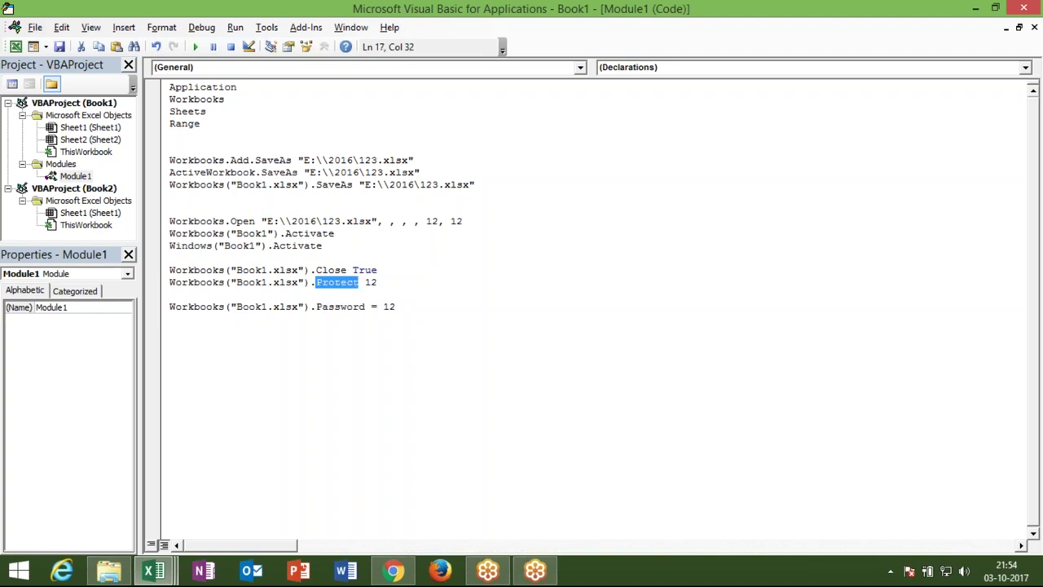
{"action": "double_click", "coordinate": [369, 281]}
{"action": "left_click", "coordinate": [352, 305]}
{"action": "left_click", "coordinate": [372, 306]}
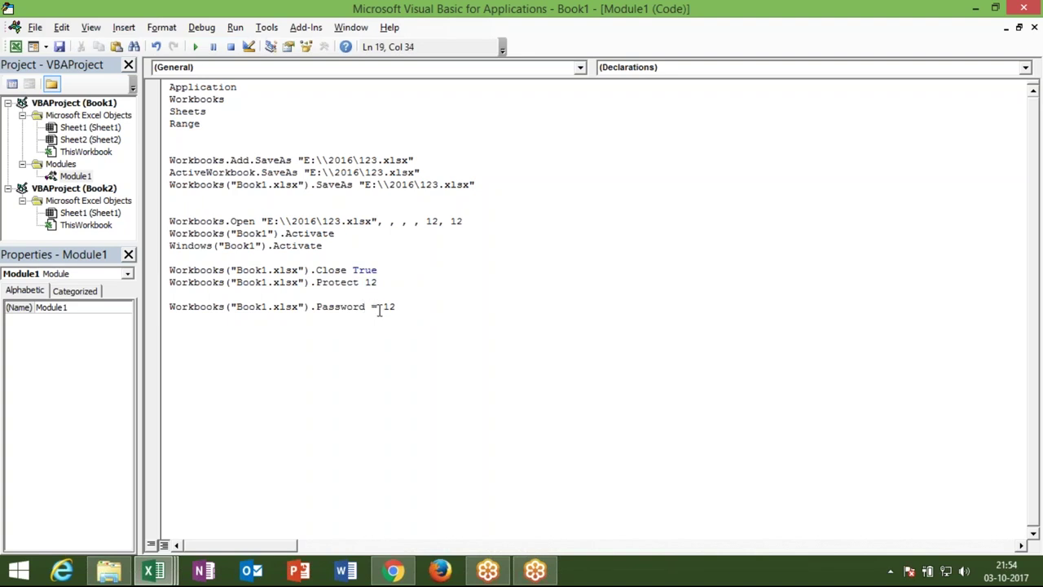
{"action": "left_click", "coordinate": [383, 306]}
{"action": "left_click", "coordinate": [361, 282]}
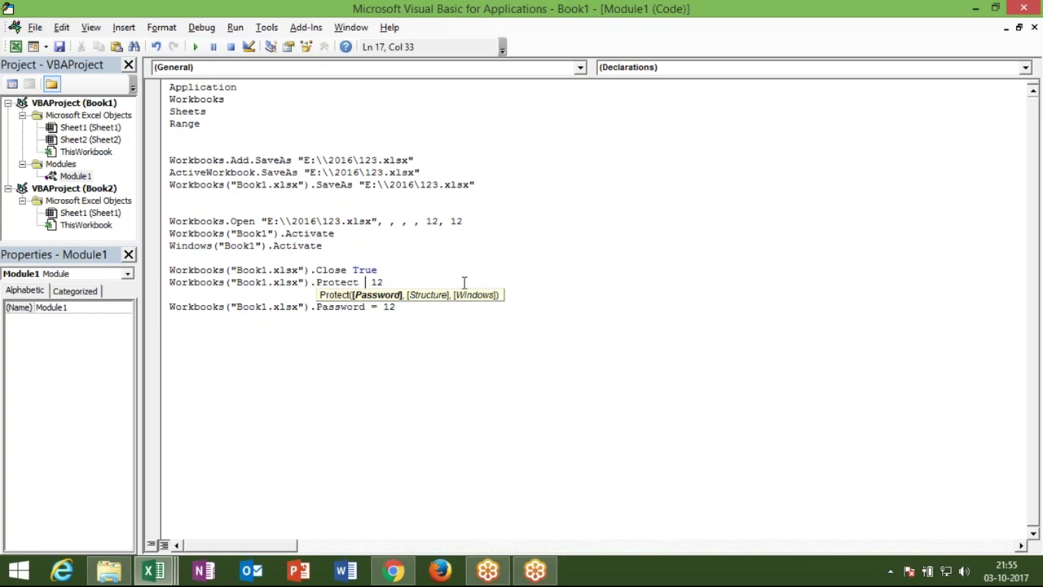
{"action": "key", "text": "BackSpace"}
{"action": "key", "text": "Escape"}
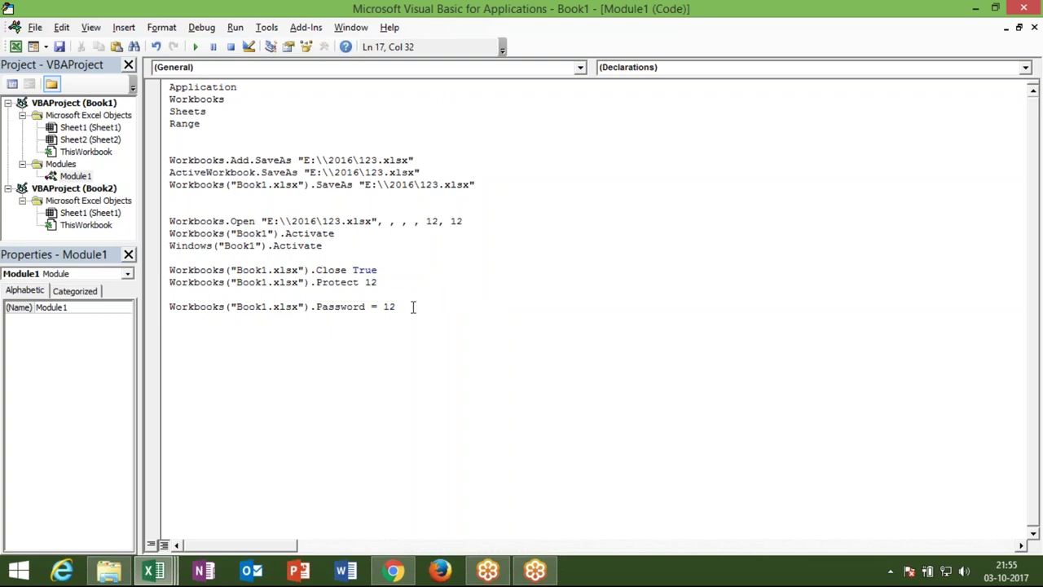
{"action": "left_click", "coordinate": [378, 315]}
{"action": "double_click", "coordinate": [377, 307]}
{"action": "left_click", "coordinate": [375, 318]}
{"action": "double_click", "coordinate": [368, 307]}
{"action": "double_click", "coordinate": [374, 307]}
{"action": "left_click", "coordinate": [310, 284]}
{"action": "left_click", "coordinate": [365, 306]}
{"action": "key", "text": "BackSpace"}
Bring up the member suggestions again on the Book1.xlsx Password line, then dismiss them
{"action": "left_click", "coordinate": [316, 282]}
{"action": "key", "text": "BackSpace"}
{"action": "type", "text": "."}
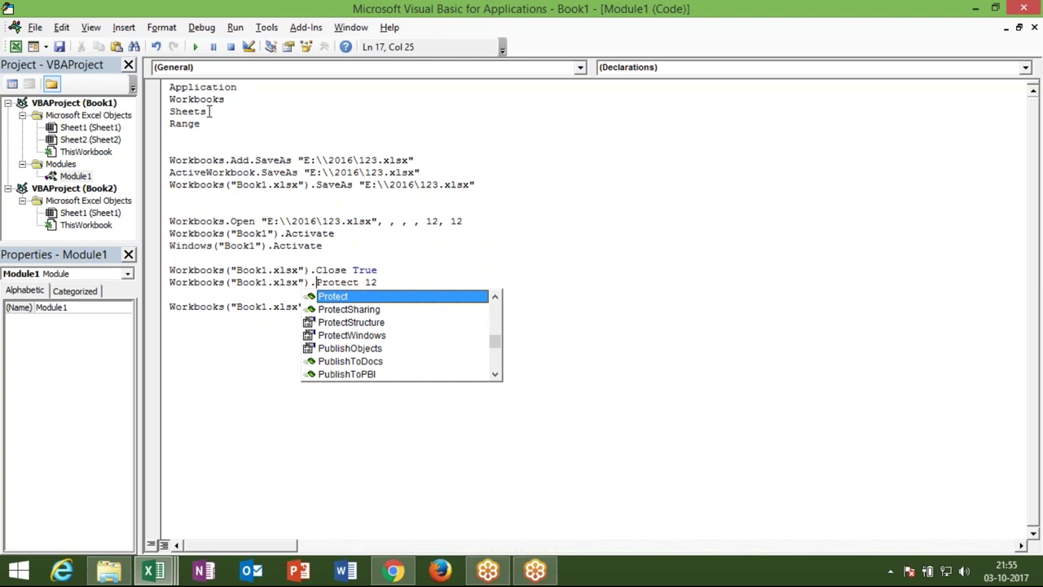
{"action": "left_click", "coordinate": [223, 318]}
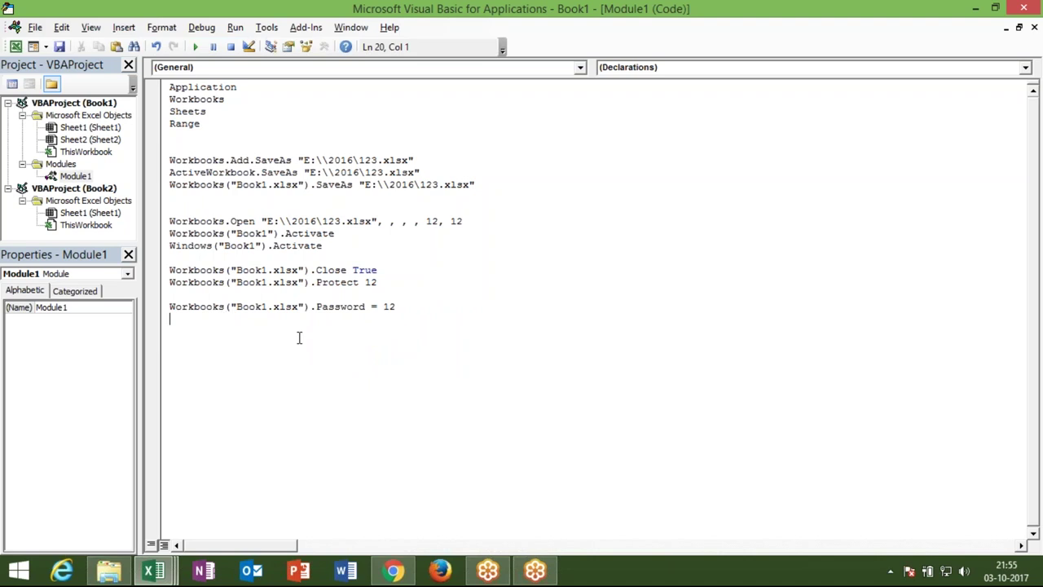
{"action": "left_click", "coordinate": [370, 303]}
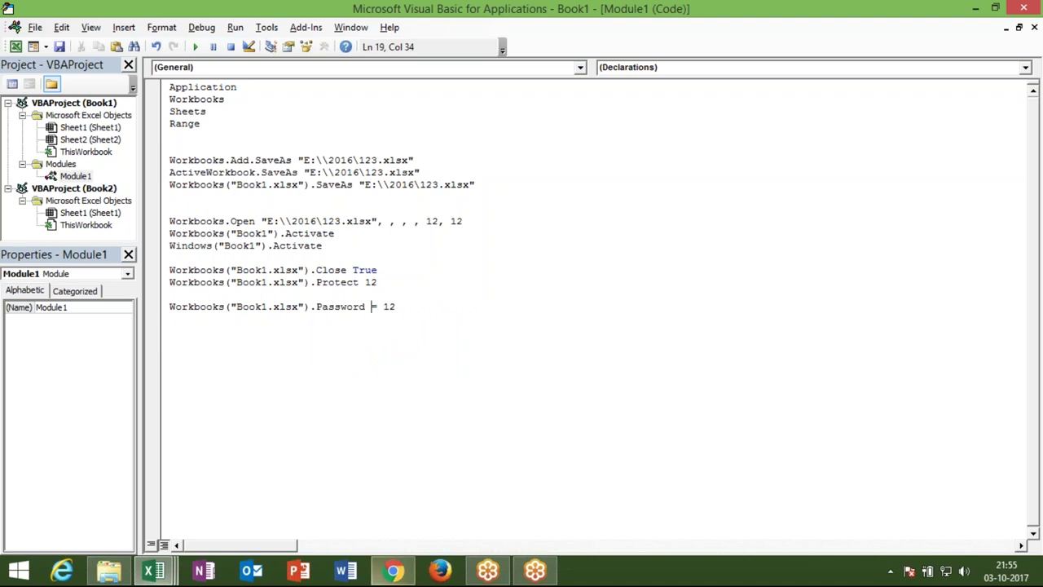
{"action": "mouse_move", "coordinate": [154, 569]}
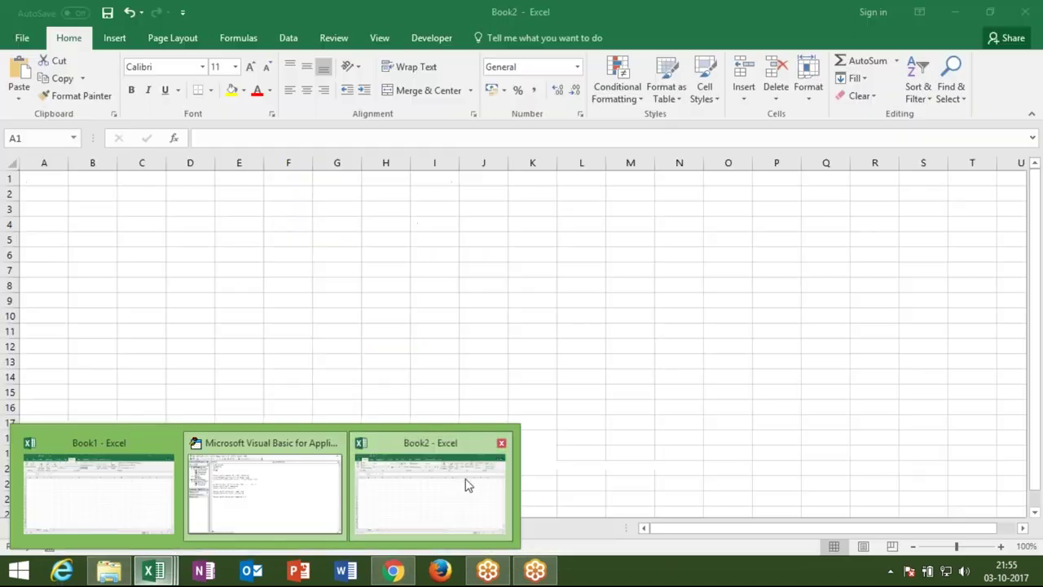
{"action": "left_click", "coordinate": [463, 486]}
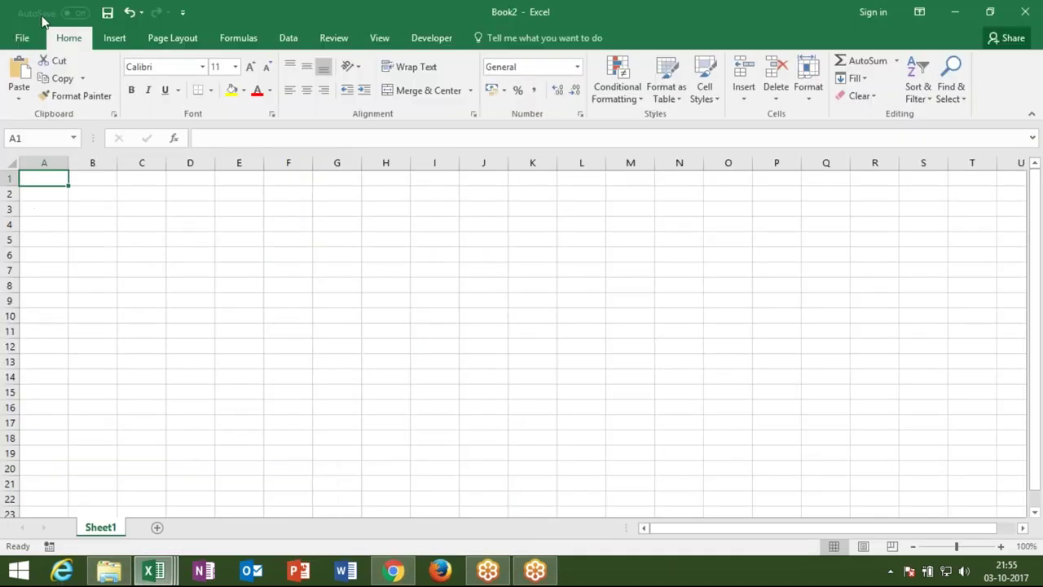
{"action": "left_click", "coordinate": [21, 40]}
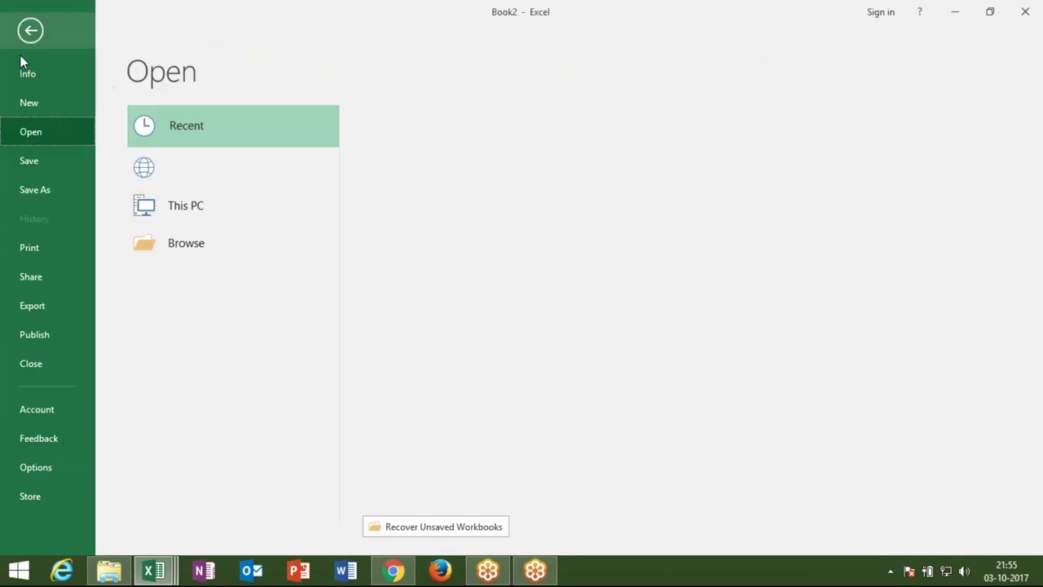
{"action": "left_click", "coordinate": [25, 73]}
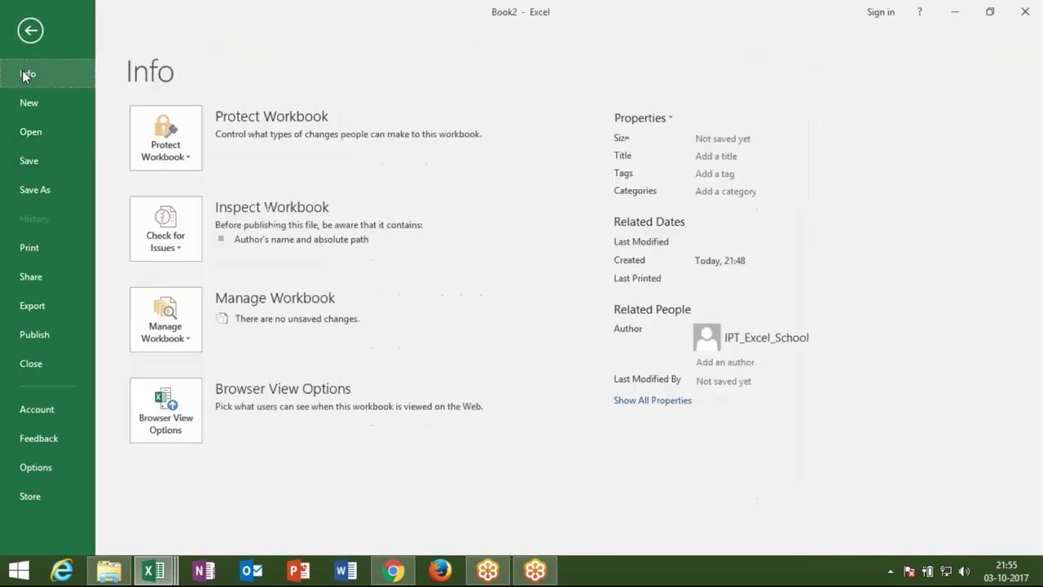
{"action": "left_click", "coordinate": [187, 166]}
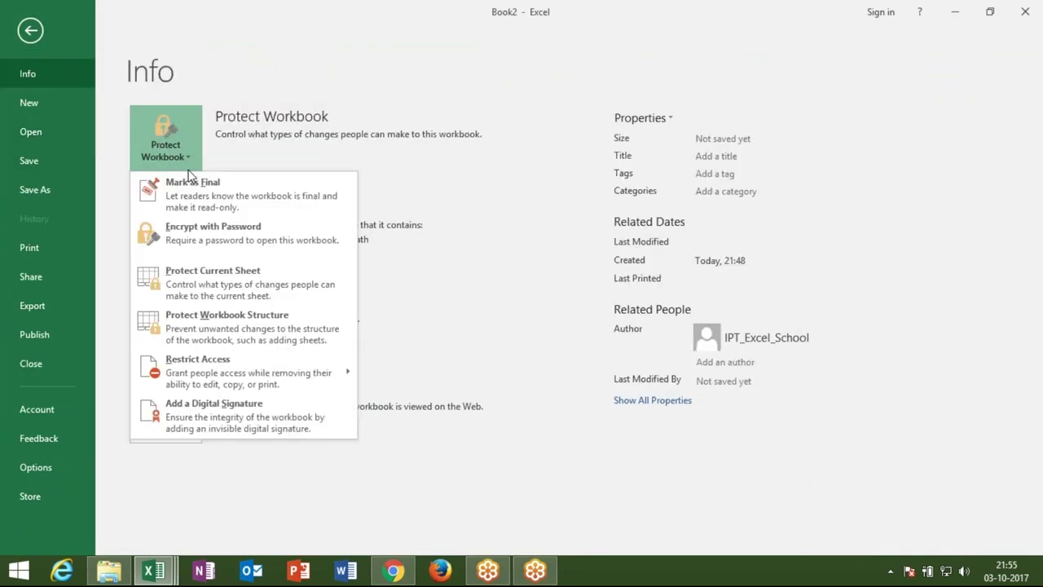
{"action": "left_click", "coordinate": [207, 236]}
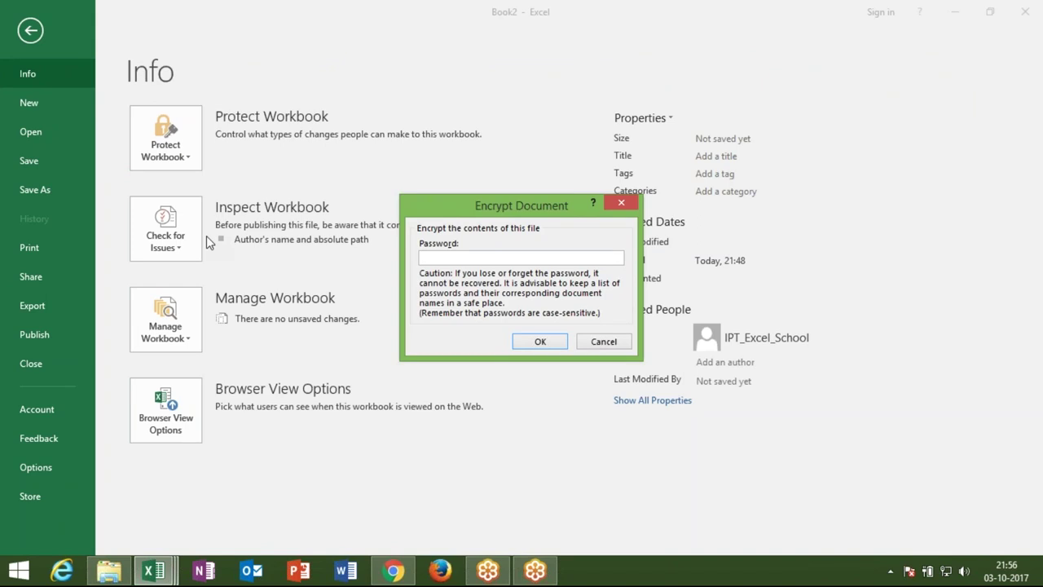
{"action": "left_click", "coordinate": [583, 344]}
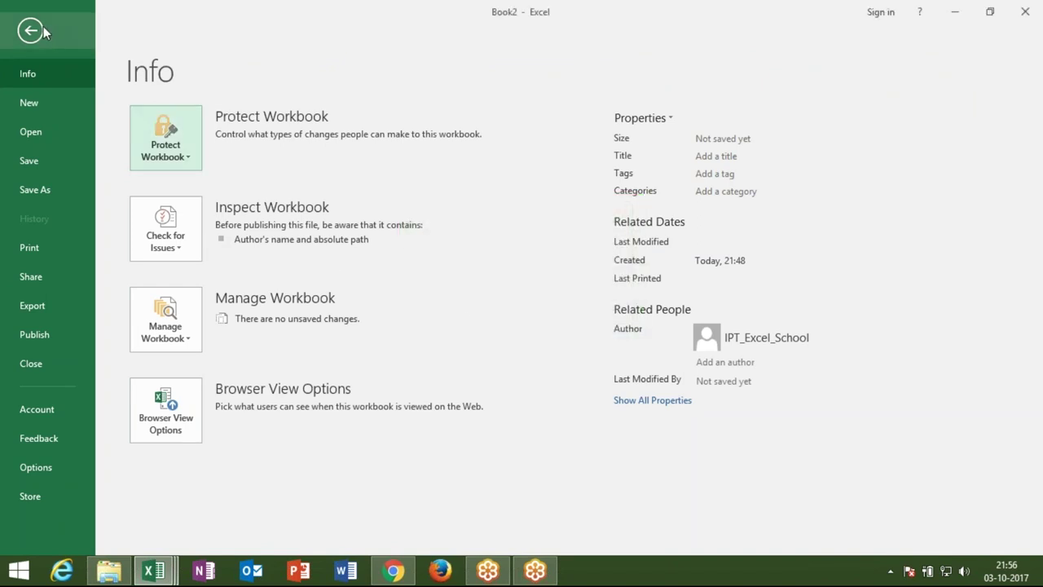
{"action": "left_click", "coordinate": [31, 31]}
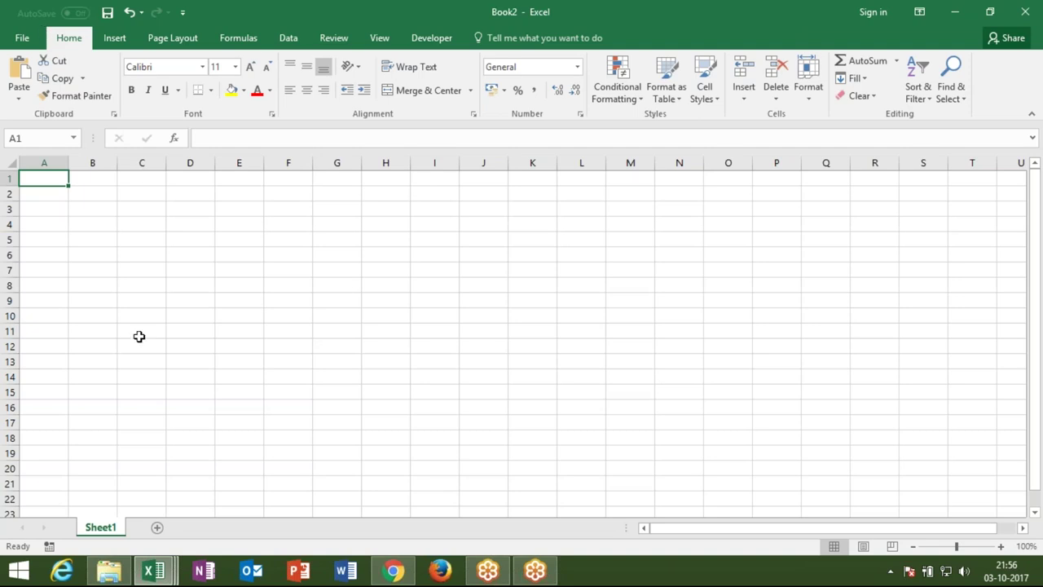
{"action": "left_click", "coordinate": [152, 562]}
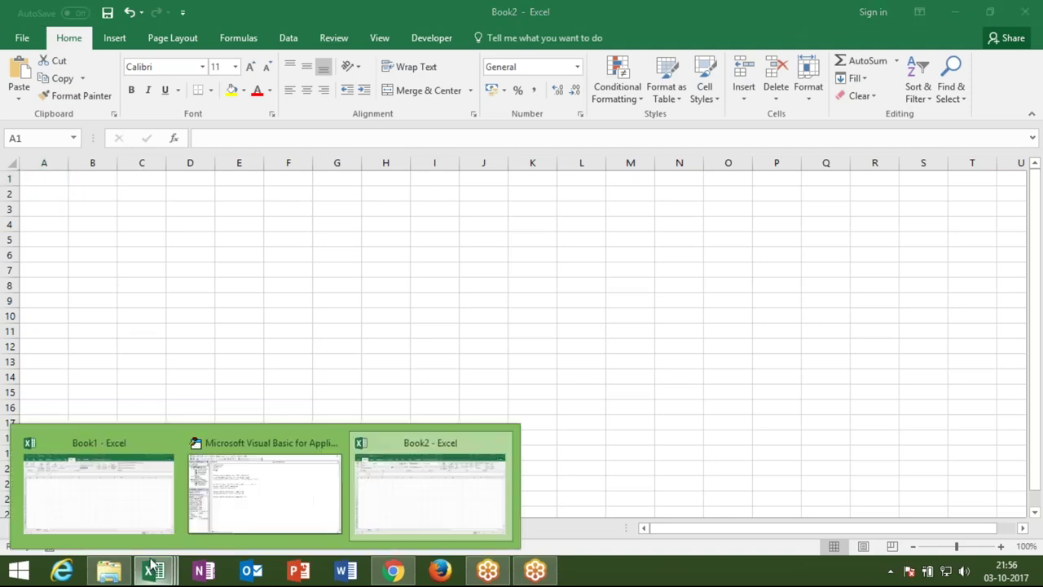
{"action": "left_click", "coordinate": [259, 510]}
Copy ActiveWorkbook.Save from line 8 onto the empty line below the Password assignment
{"action": "left_click", "coordinate": [479, 184]}
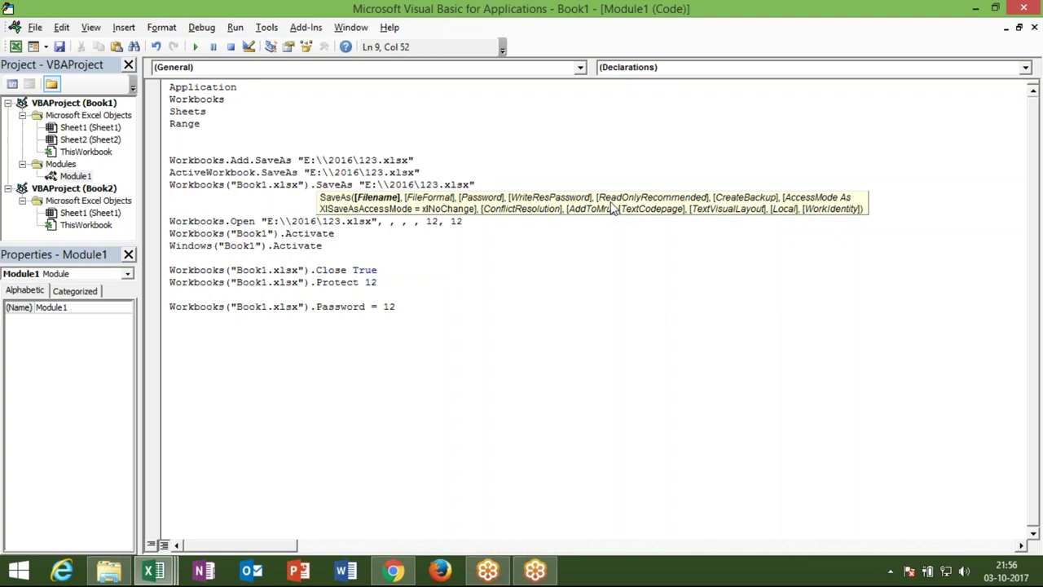
{"action": "left_click", "coordinate": [422, 265]}
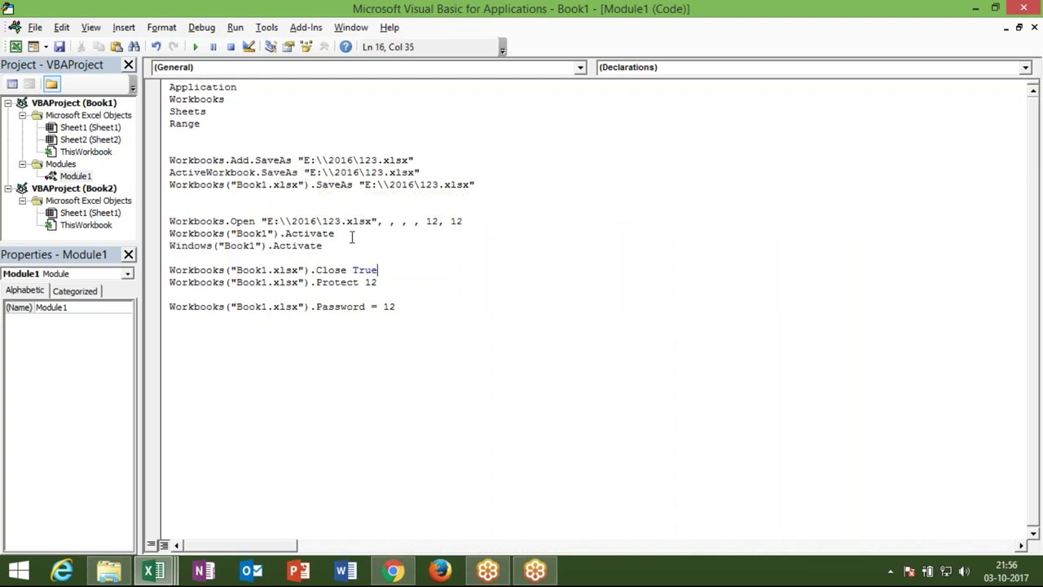
{"action": "left_click_drag", "start_coordinate": [286, 173], "coordinate": [165, 176]}
{"action": "key", "text": "ctrl+c"}
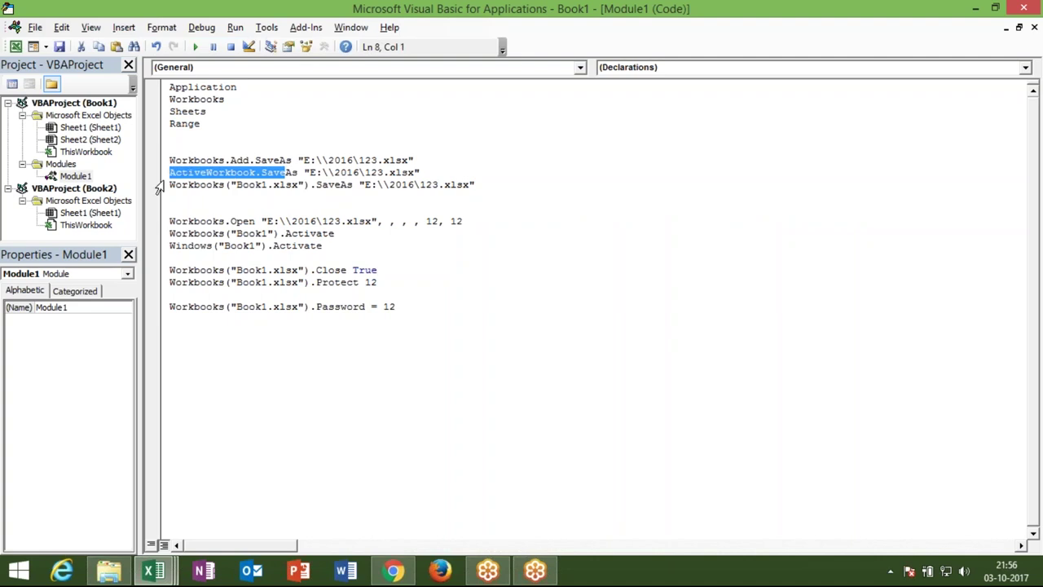
{"action": "left_click", "coordinate": [204, 329]}
{"action": "key", "text": "ctrl+v"}
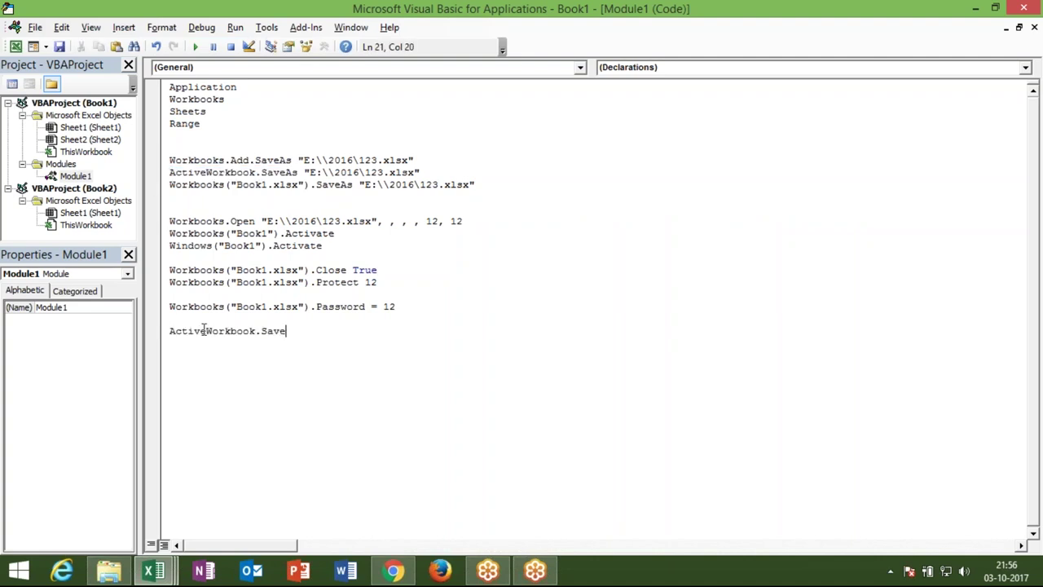
{"action": "key", "text": "Return"}
{"action": "key", "text": "Return"}
{"action": "left_click", "coordinate": [272, 221]}
Select Workbooks on line 7 and open its online Help documentation
{"action": "double_click", "coordinate": [219, 162]}
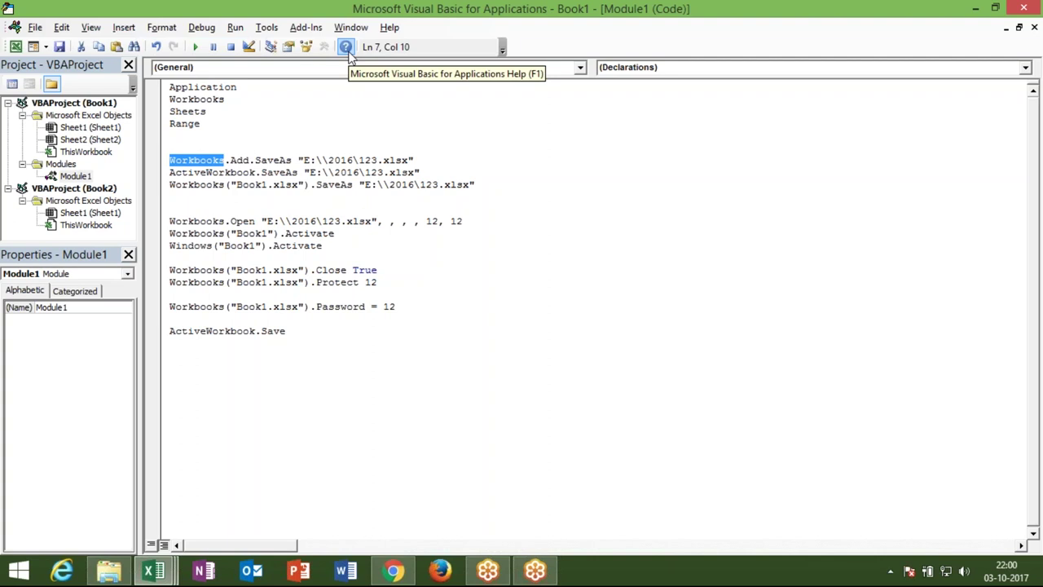
{"action": "left_click", "coordinate": [346, 47]}
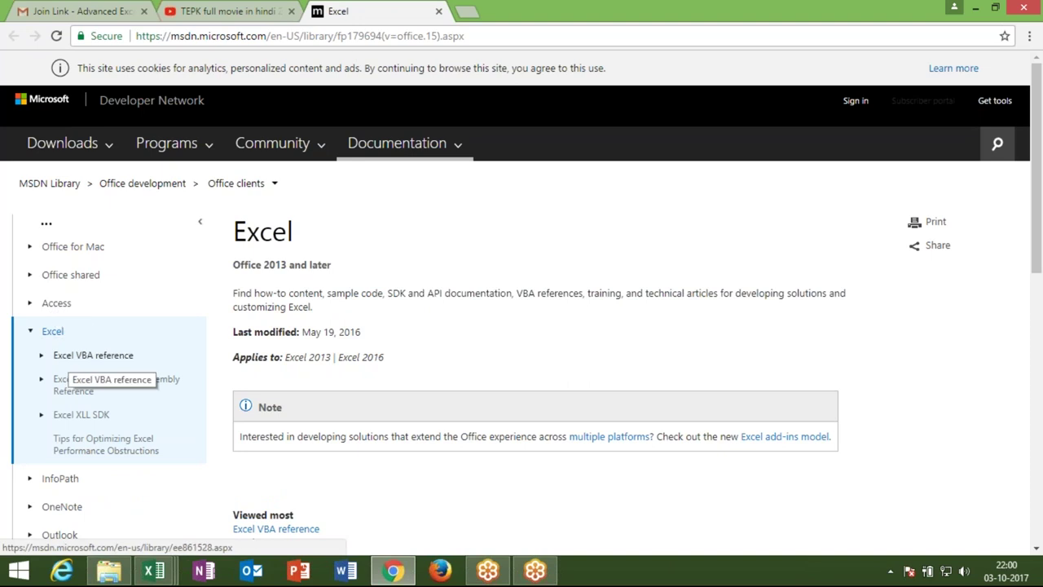
Go to the Excel VBA reference and then its Object model contents
{"action": "left_click", "coordinate": [92, 355]}
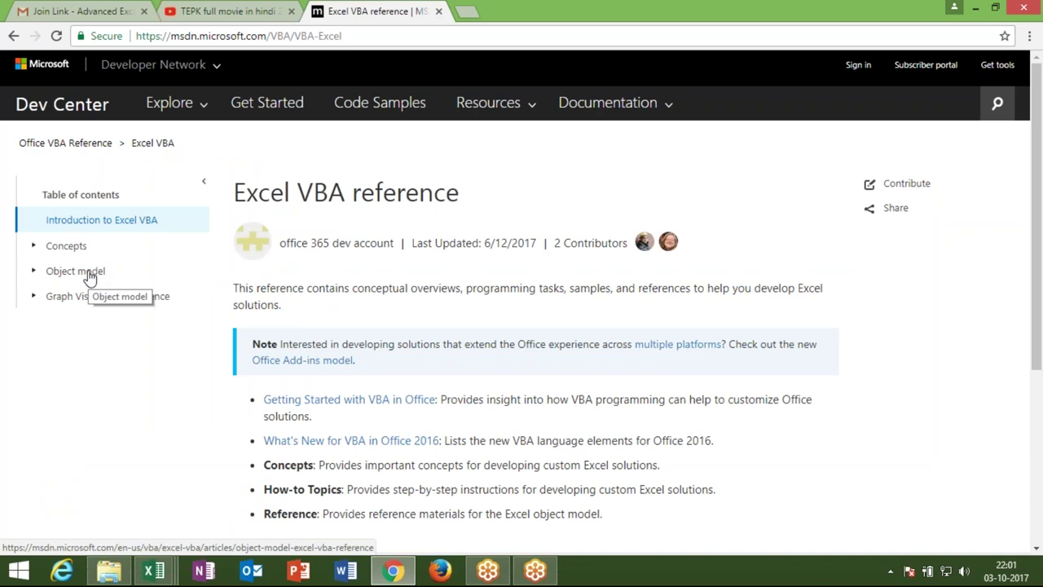
{"action": "left_click", "coordinate": [90, 277]}
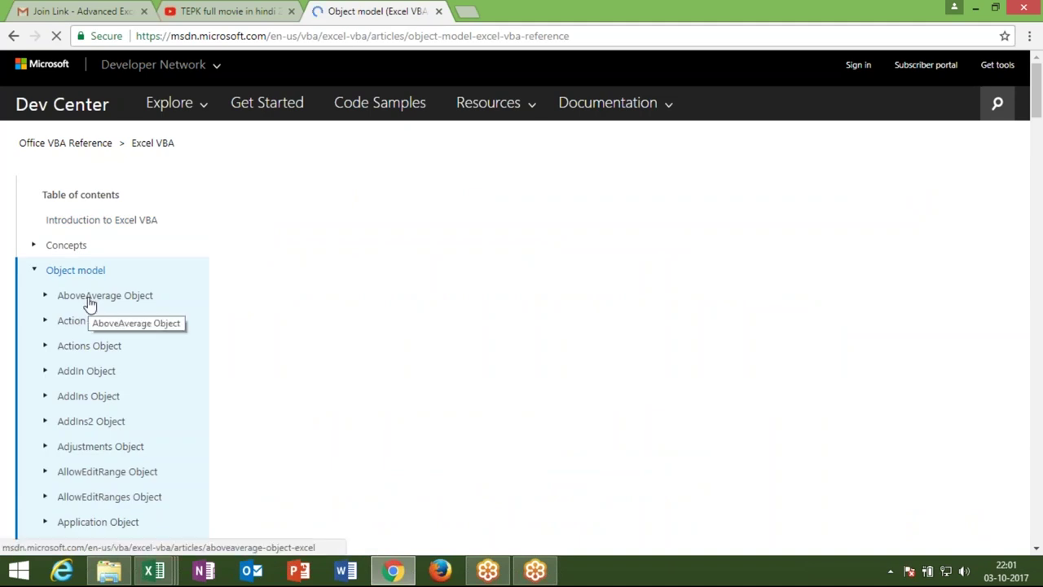
Scroll the Object model list down to Workbook Object and open its documentation page
{"action": "scroll", "coordinate": [88, 302], "scroll_direction": "down", "scroll_amount": 1}
{"action": "scroll", "coordinate": [112, 301], "scroll_direction": "down", "scroll_amount": 9}
{"action": "scroll", "coordinate": [111, 301], "scroll_direction": "down", "scroll_amount": 8}
{"action": "scroll", "coordinate": [111, 301], "scroll_direction": "down", "scroll_amount": 5}
{"action": "scroll", "coordinate": [111, 302], "scroll_direction": "down", "scroll_amount": 10}
{"action": "scroll", "coordinate": [111, 302], "scroll_direction": "down", "scroll_amount": 5}
{"action": "scroll", "coordinate": [111, 302], "scroll_direction": "down", "scroll_amount": 9}
{"action": "scroll", "coordinate": [111, 301], "scroll_direction": "down", "scroll_amount": 4}
{"action": "scroll", "coordinate": [112, 302], "scroll_direction": "down", "scroll_amount": 1}
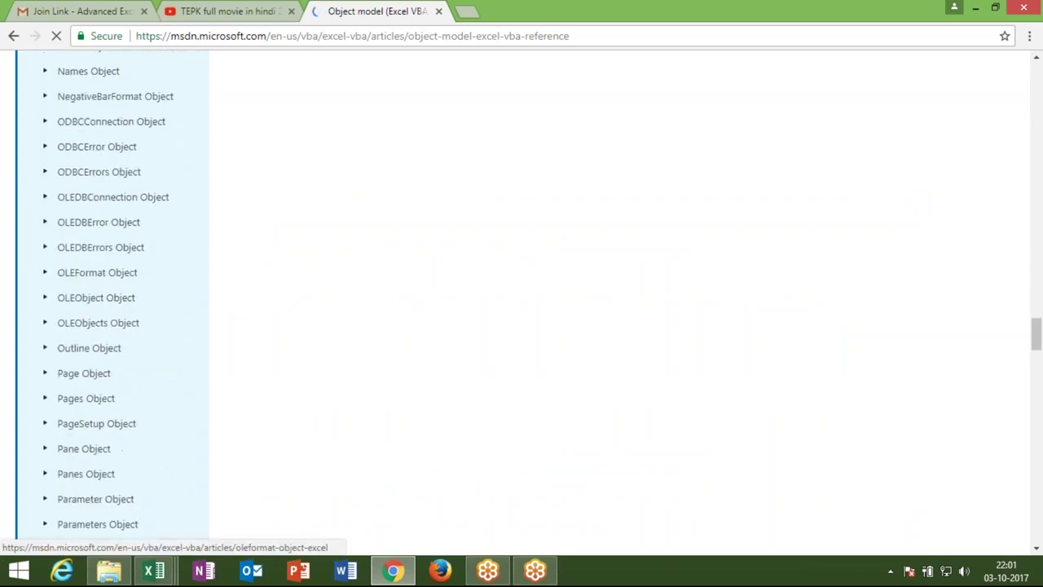
{"action": "scroll", "coordinate": [112, 301], "scroll_direction": "down", "scroll_amount": 10}
{"action": "scroll", "coordinate": [111, 301], "scroll_direction": "down", "scroll_amount": 2}
{"action": "scroll", "coordinate": [112, 301], "scroll_direction": "down", "scroll_amount": 6}
{"action": "scroll", "coordinate": [112, 301], "scroll_direction": "down", "scroll_amount": 1}
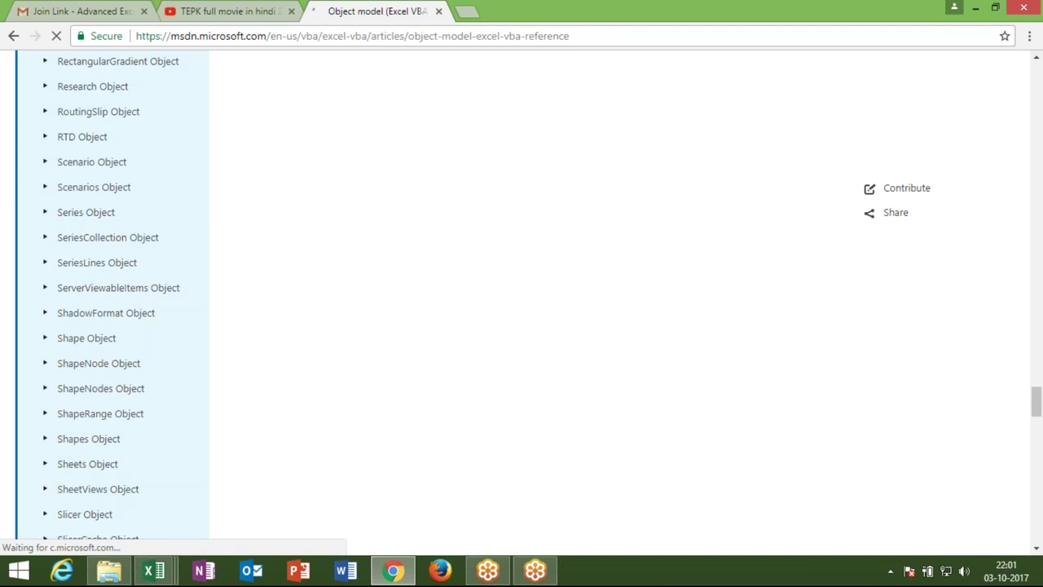
{"action": "scroll", "coordinate": [112, 301], "scroll_direction": "down", "scroll_amount": 7}
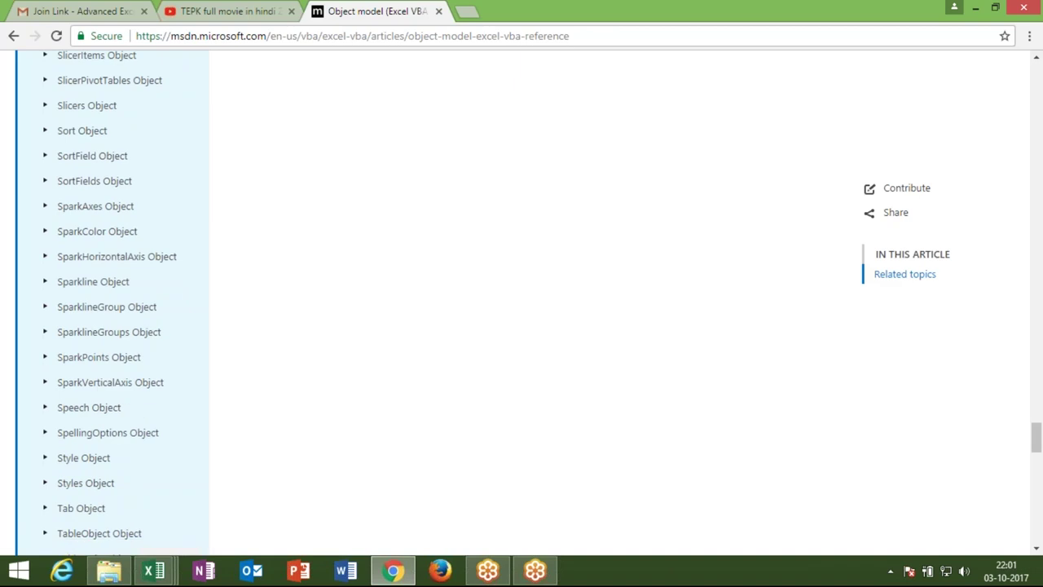
{"action": "scroll", "coordinate": [139, 277], "scroll_direction": "down", "scroll_amount": 1}
{"action": "scroll", "coordinate": [139, 277], "scroll_direction": "down", "scroll_amount": 4}
{"action": "scroll", "coordinate": [139, 276], "scroll_direction": "down", "scroll_amount": 8}
{"action": "scroll", "coordinate": [99, 264], "scroll_direction": "down", "scroll_amount": 2}
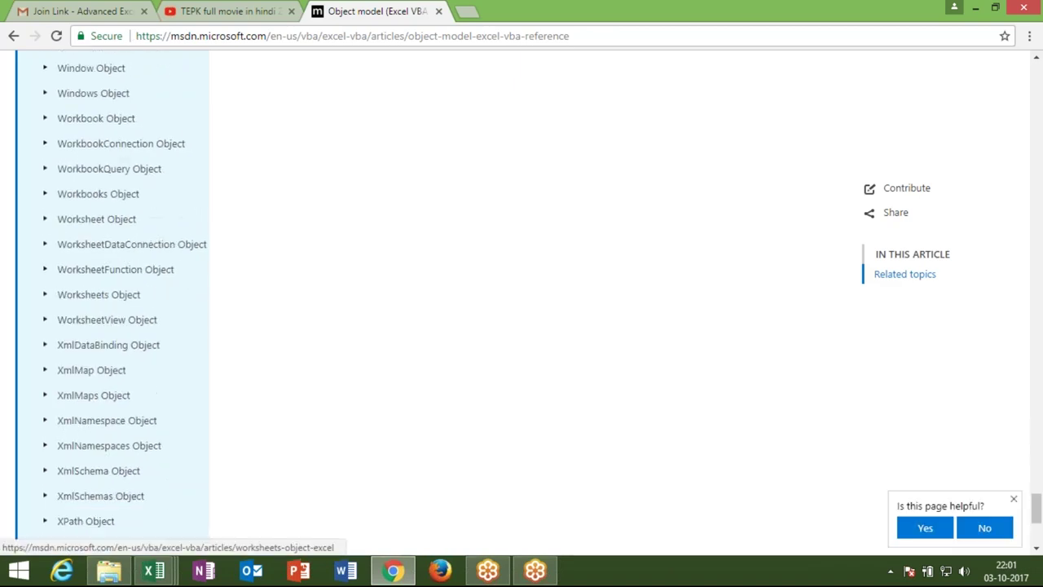
{"action": "scroll", "coordinate": [522, 301], "scroll_direction": "down", "scroll_amount": 3}
{"action": "scroll", "coordinate": [106, 323], "scroll_direction": "up", "scroll_amount": 7}
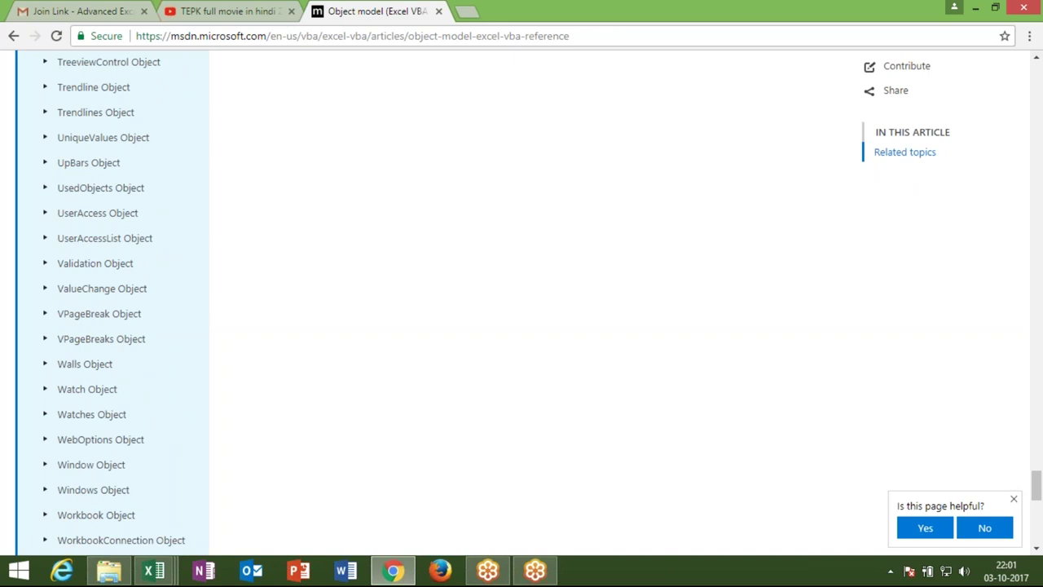
{"action": "scroll", "coordinate": [112, 301], "scroll_direction": "down", "scroll_amount": 1}
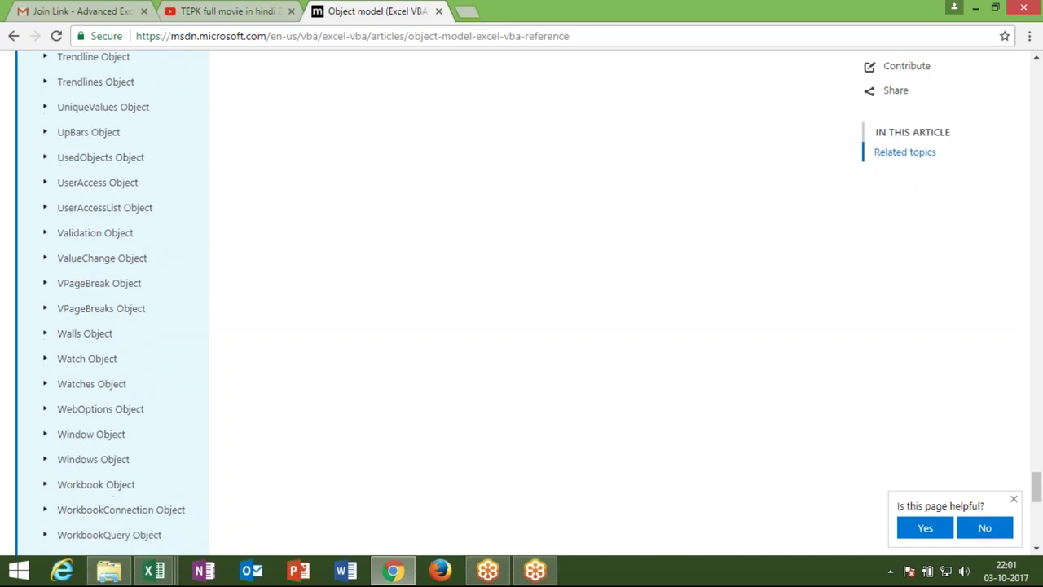
{"action": "scroll", "coordinate": [102, 382], "scroll_direction": "down", "scroll_amount": 1}
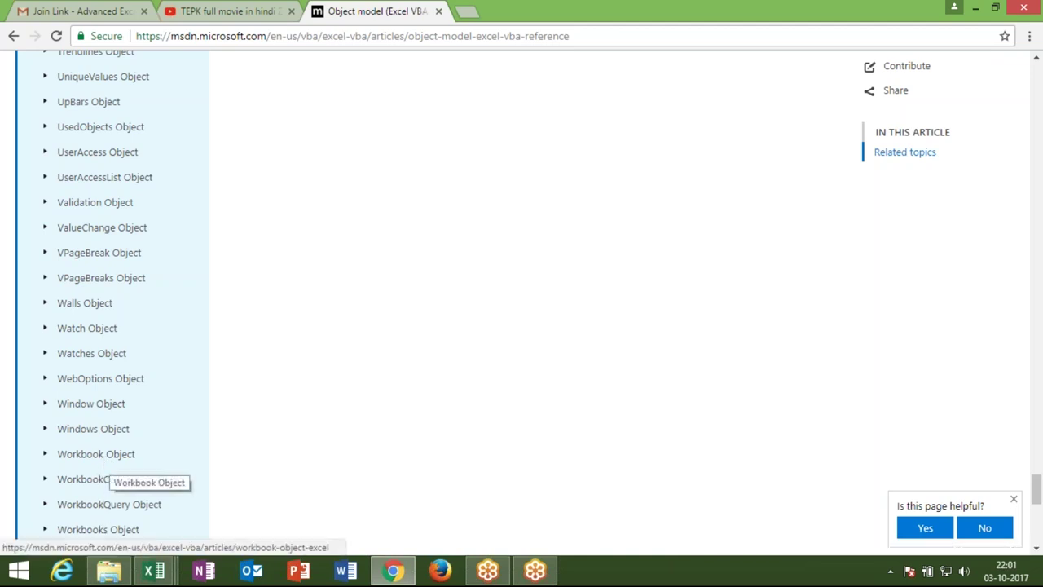
{"action": "left_click", "coordinate": [98, 456]}
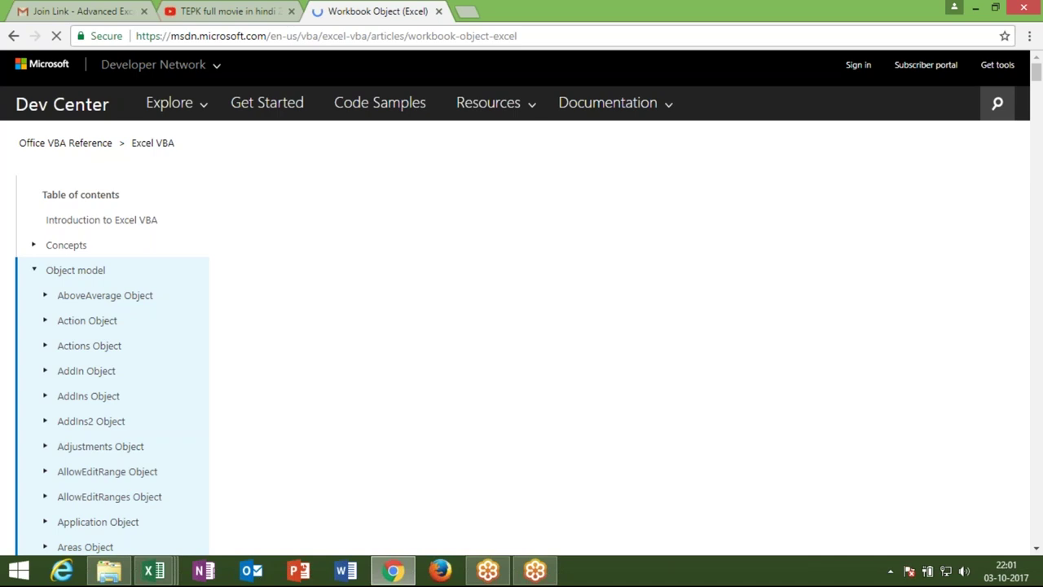
{"action": "scroll", "coordinate": [521, 302], "scroll_direction": "down", "scroll_amount": 3}
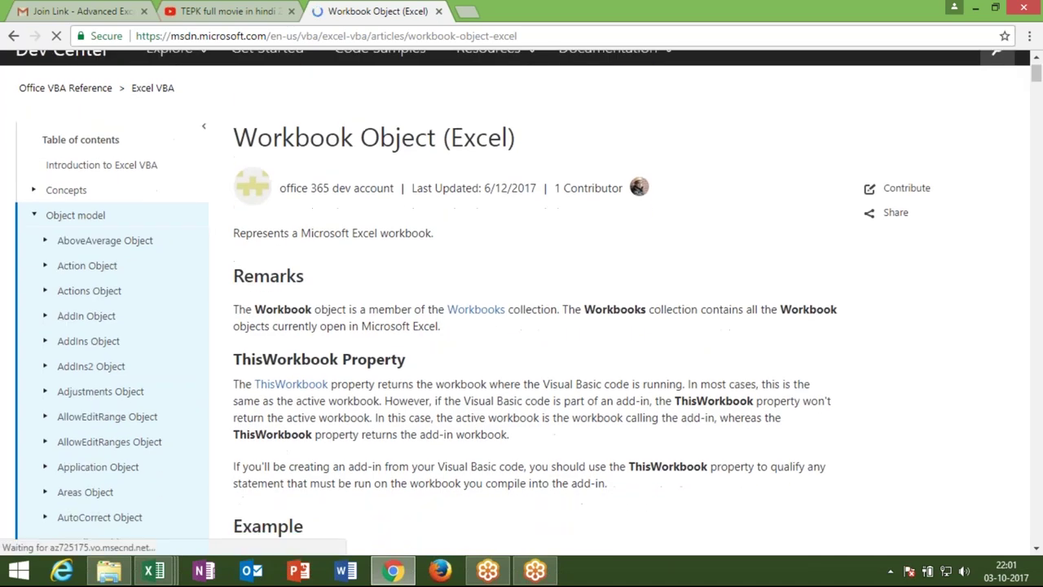
Scroll past the Events and Properties sections and follow the Excel Object Model Reference link
{"action": "scroll", "coordinate": [496, 330], "scroll_direction": "down", "scroll_amount": 5}
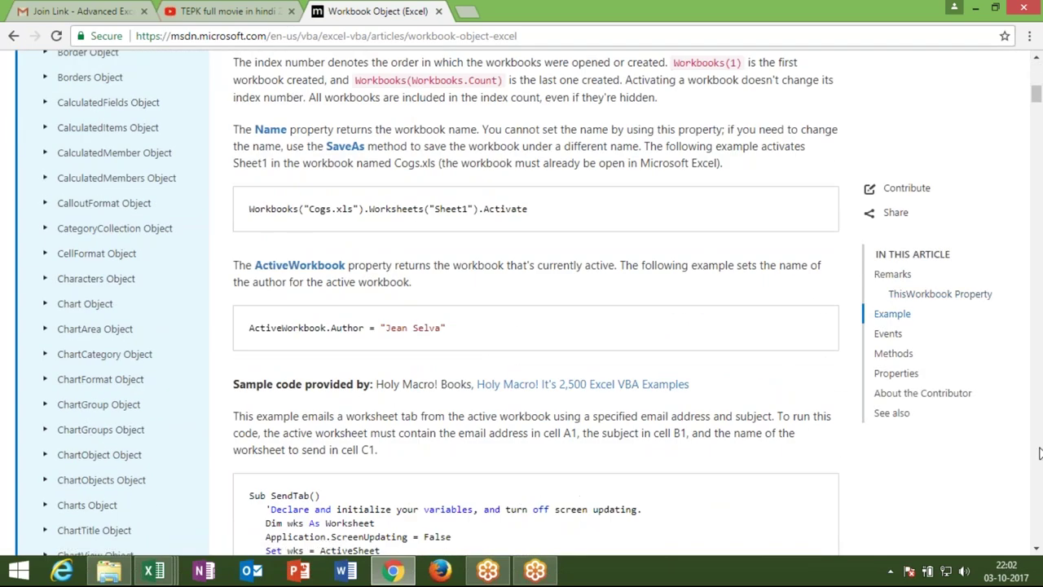
{"action": "scroll", "coordinate": [476, 342], "scroll_direction": "down", "scroll_amount": 5}
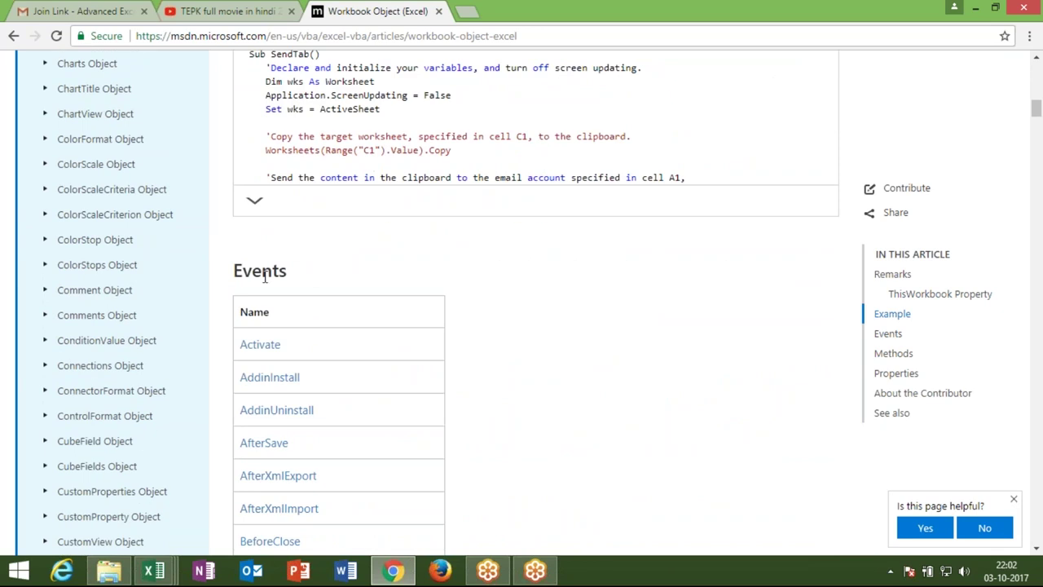
{"action": "double_click", "coordinate": [264, 274]}
{"action": "scroll", "coordinate": [1039, 448], "scroll_direction": "down", "scroll_amount": 10}
{"action": "scroll", "coordinate": [1038, 448], "scroll_direction": "down", "scroll_amount": 10}
{"action": "scroll", "coordinate": [1039, 448], "scroll_direction": "down", "scroll_amount": 10}
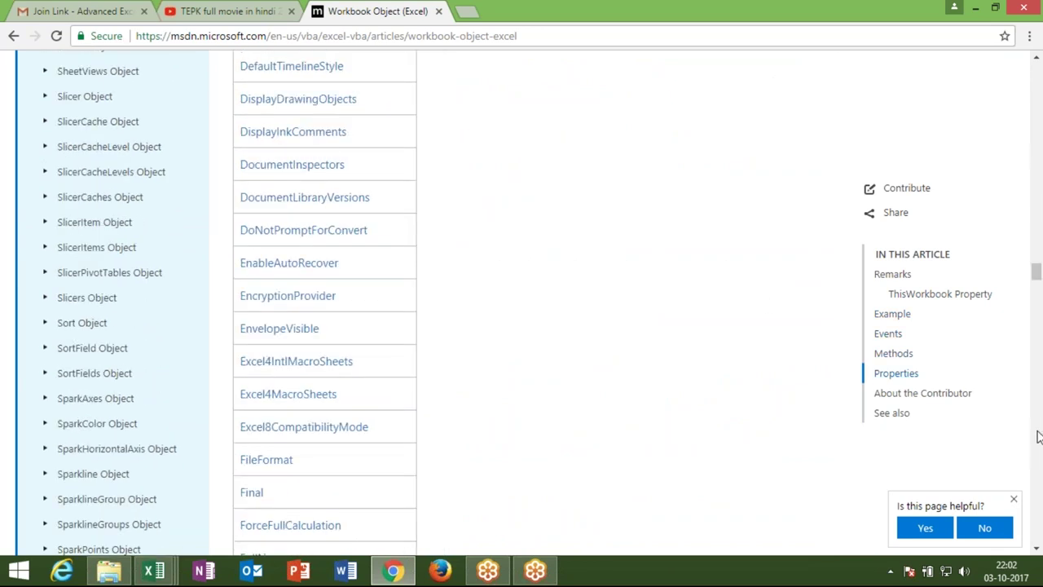
{"action": "left_click", "coordinate": [1025, 36]}
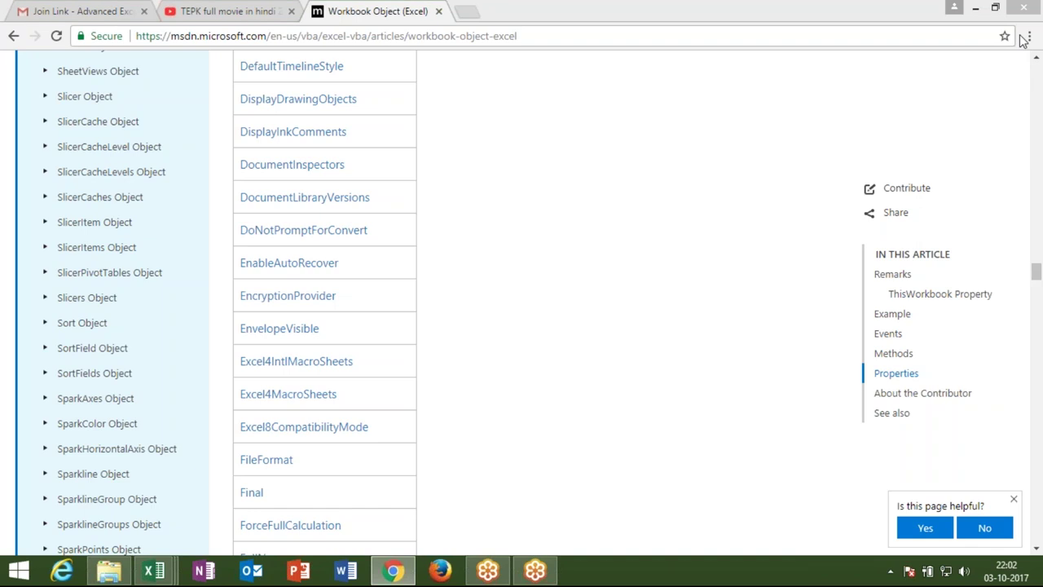
{"action": "left_click", "coordinate": [1025, 39]}
{"action": "mouse_move", "coordinate": [1037, 272]}
{"action": "left_mouse_down"}
{"action": "mouse_move", "coordinate": [1037, 159]}
{"action": "mouse_move", "coordinate": [1037, 440]}
{"action": "mouse_move", "coordinate": [1037, 349]}
{"action": "left_mouse_up"}
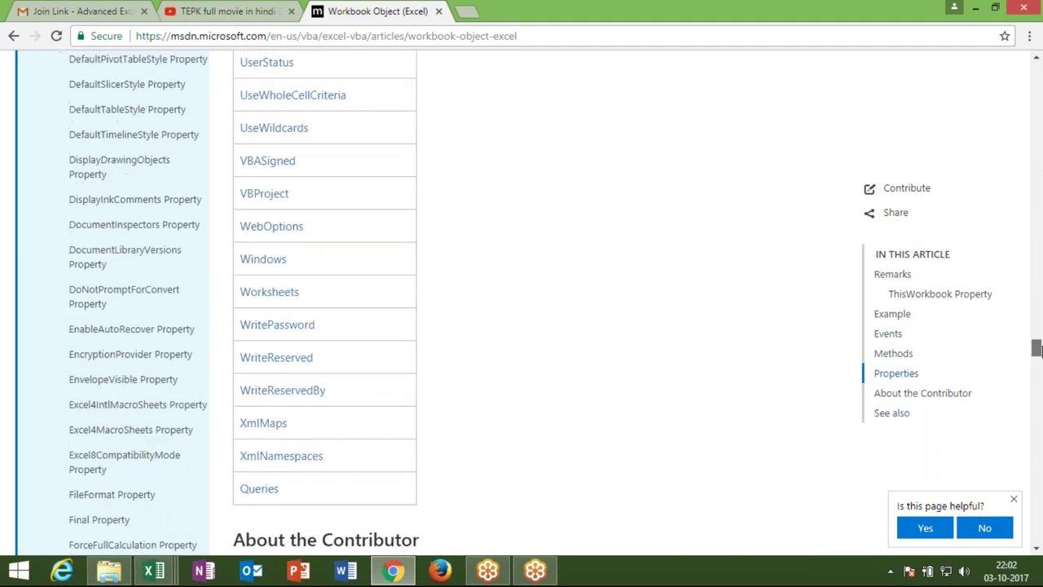
{"action": "left_click_drag", "start_coordinate": [1037, 348], "coordinate": [1037, 360]}
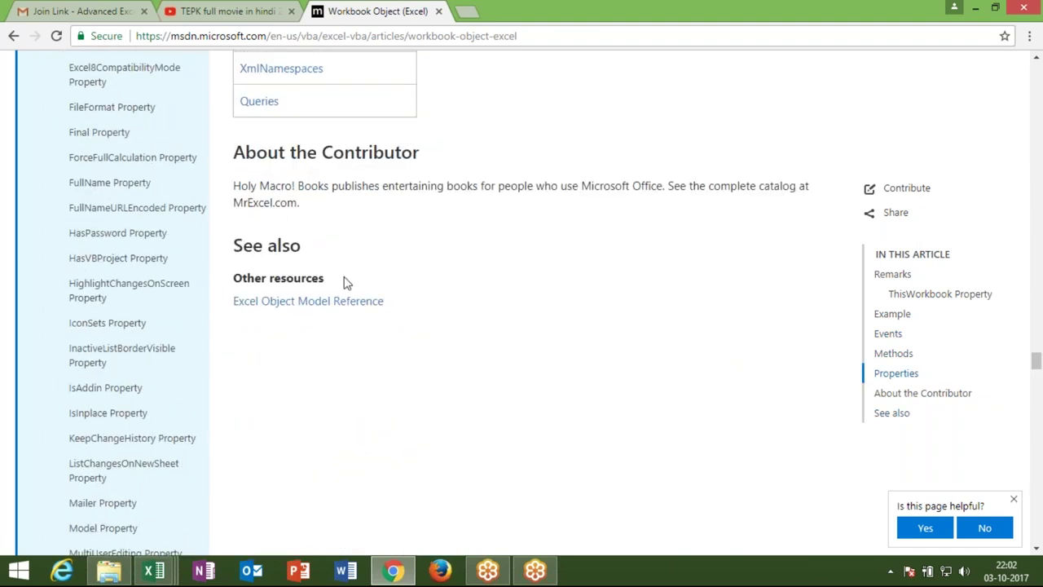
{"action": "left_click", "coordinate": [332, 301]}
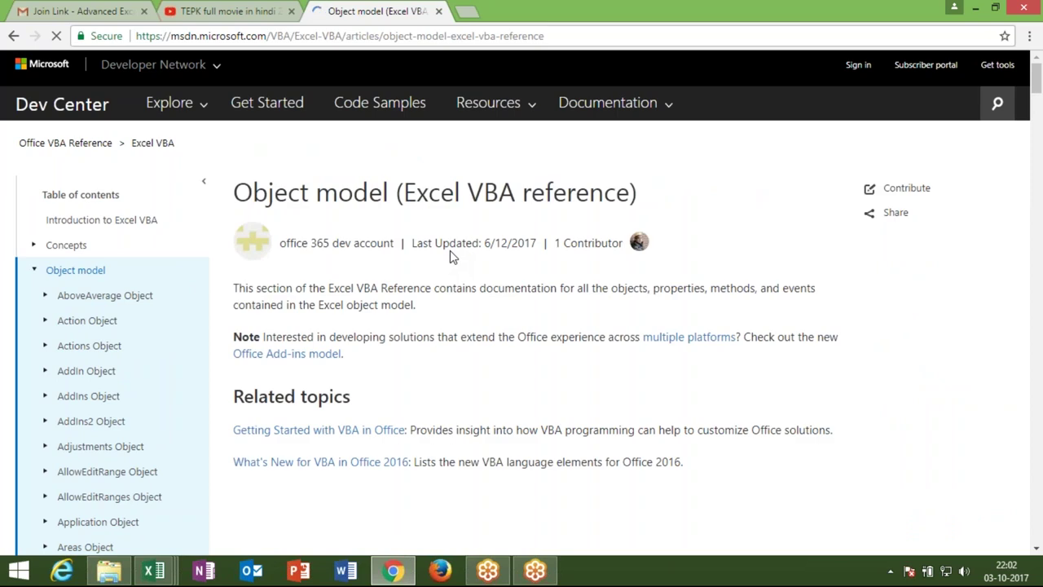
Go back to Workbook Object and open the Activate method from its Methods table
{"action": "left_click", "coordinate": [14, 45]}
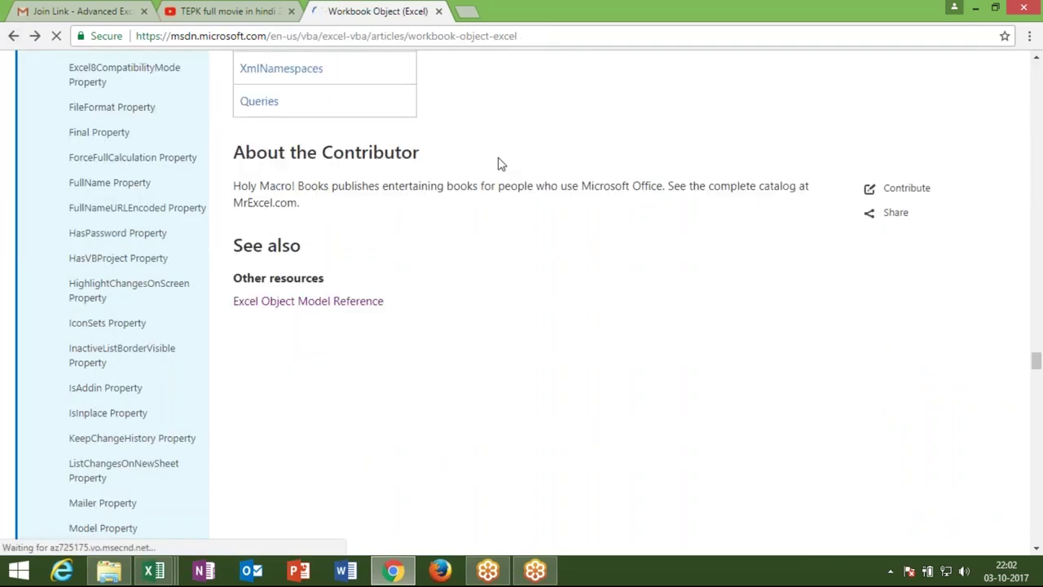
{"action": "mouse_move", "coordinate": [1036, 362]}
{"action": "left_mouse_down"}
{"action": "mouse_move", "coordinate": [1039, 109]}
{"action": "mouse_move", "coordinate": [1036, 200]}
{"action": "mouse_move", "coordinate": [1037, 160]}
{"action": "left_mouse_up"}
{"action": "left_click", "coordinate": [260, 343]}
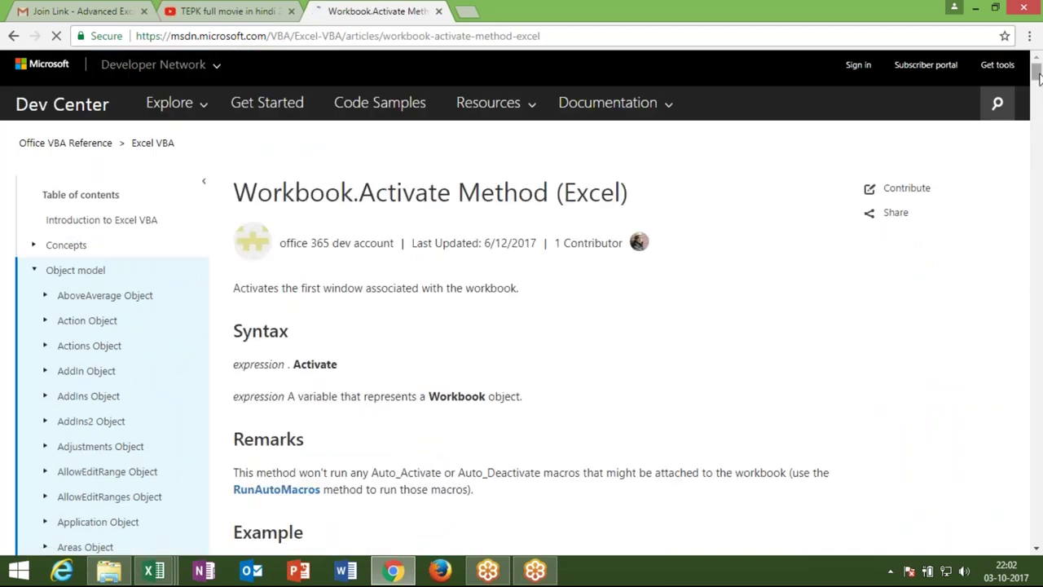
Read the Workbook.Activate example, then follow the See also link back to Workbook Object
{"action": "left_click_drag", "start_coordinate": [1037, 76], "coordinate": [1037, 74]}
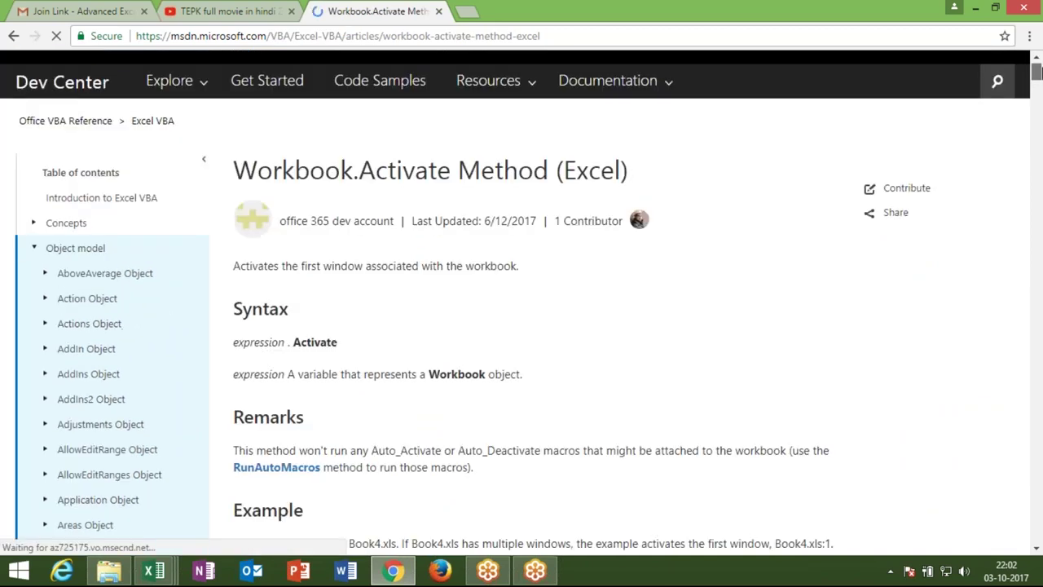
{"action": "left_click", "coordinate": [1039, 106]}
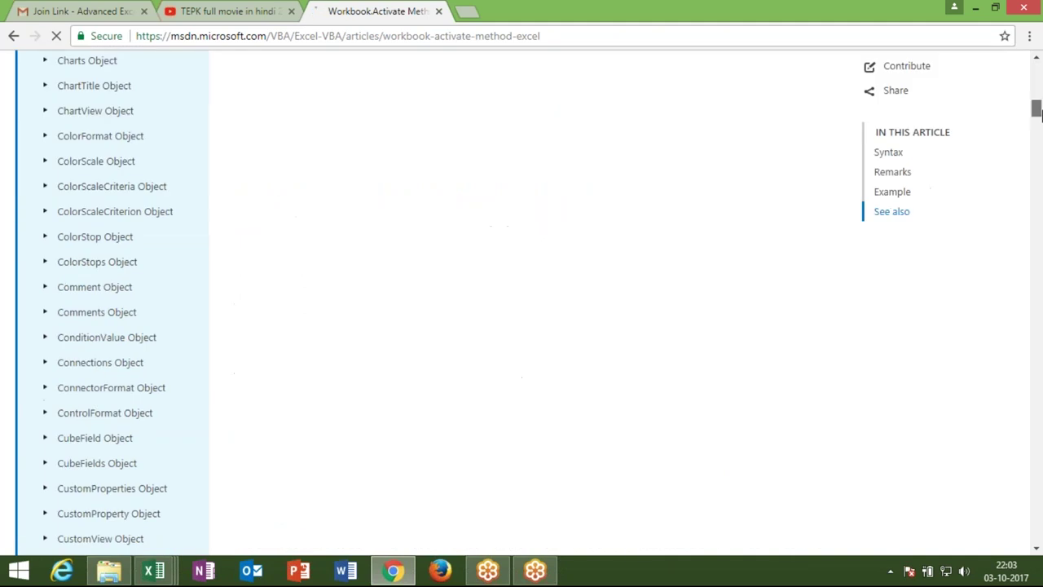
{"action": "left_click", "coordinate": [1036, 59]}
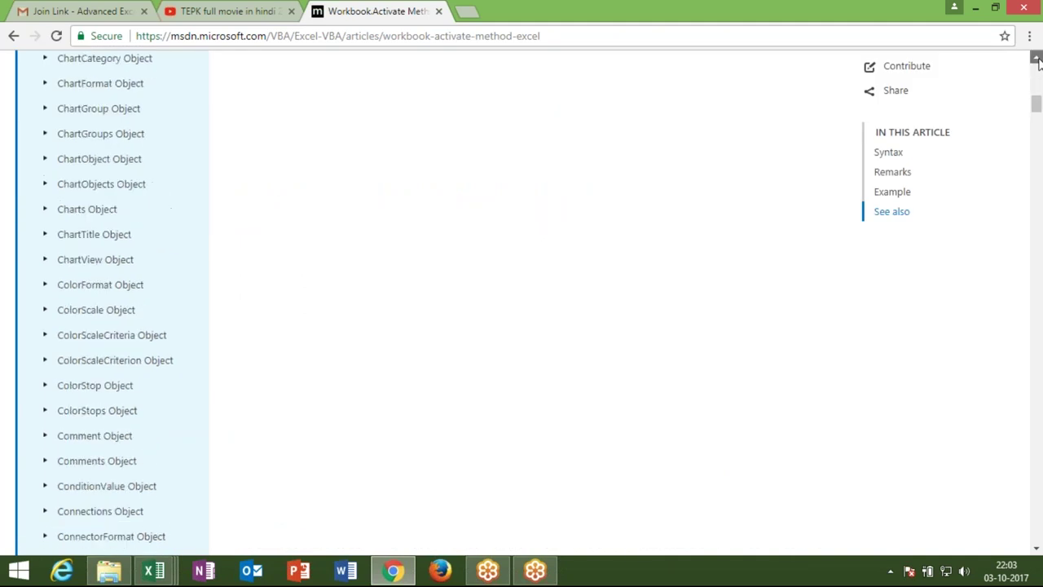
{"action": "scroll", "coordinate": [1038, 75], "scroll_direction": "up", "scroll_amount": 10}
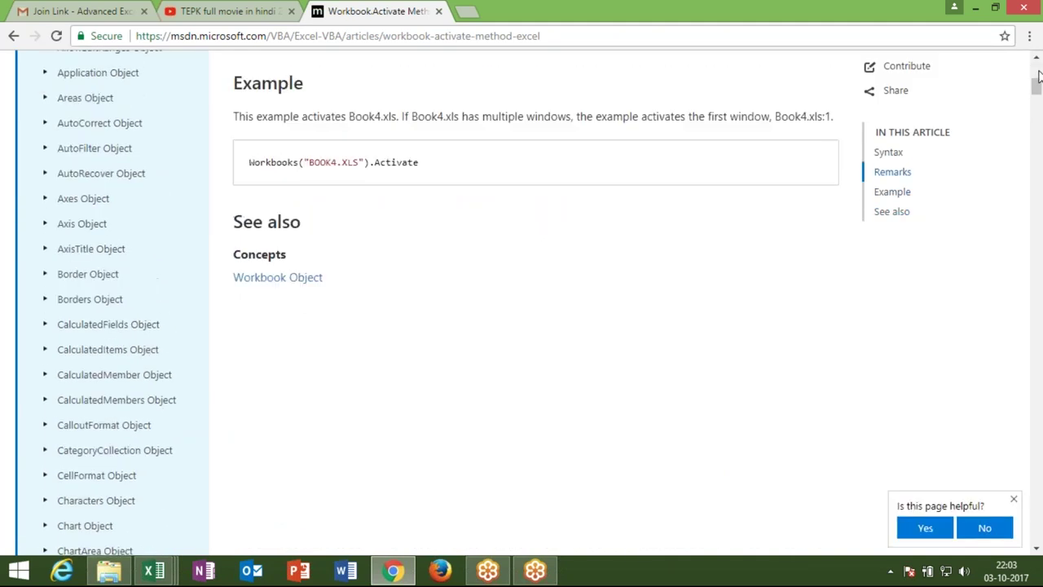
{"action": "left_click", "coordinate": [1037, 550]}
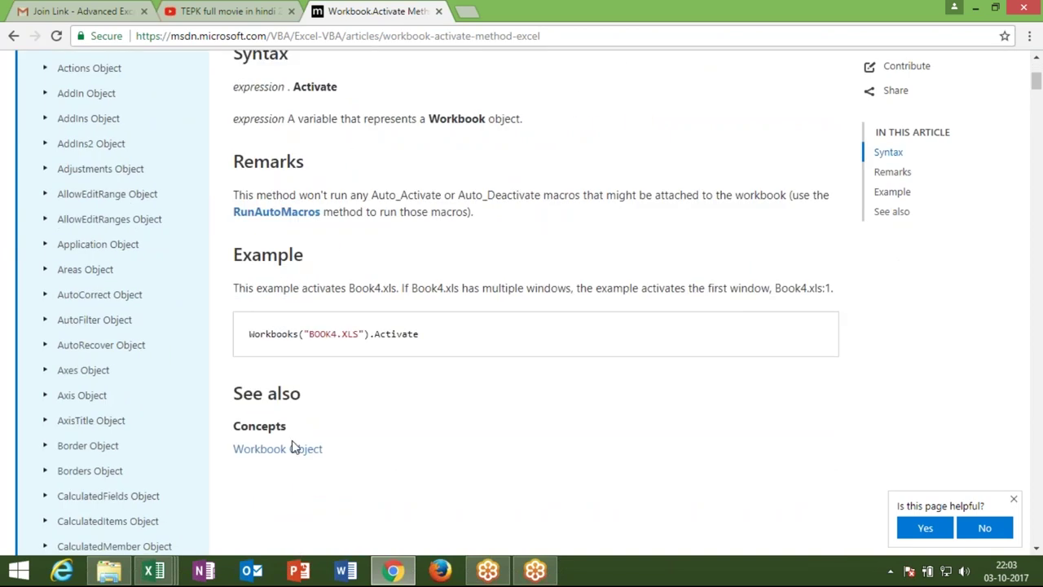
{"action": "left_click", "coordinate": [295, 447]}
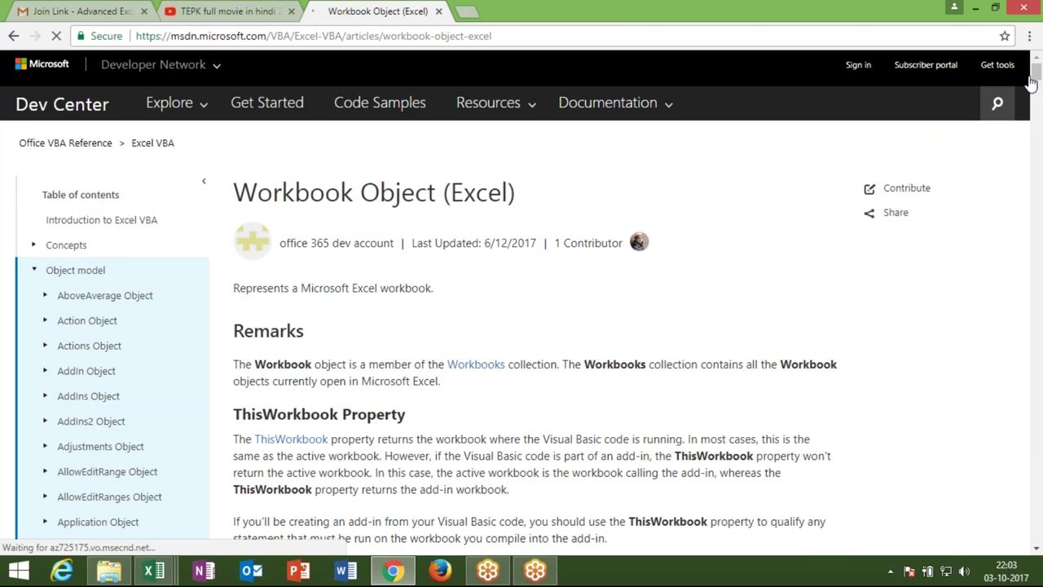
Scroll to the Workbook Methods table and copy the article's full URL from the address bar
{"action": "left_click", "coordinate": [1038, 101]}
{"action": "left_click_drag", "start_coordinate": [1038, 101], "coordinate": [1038, 180]}
{"action": "left_click", "coordinate": [624, 41]}
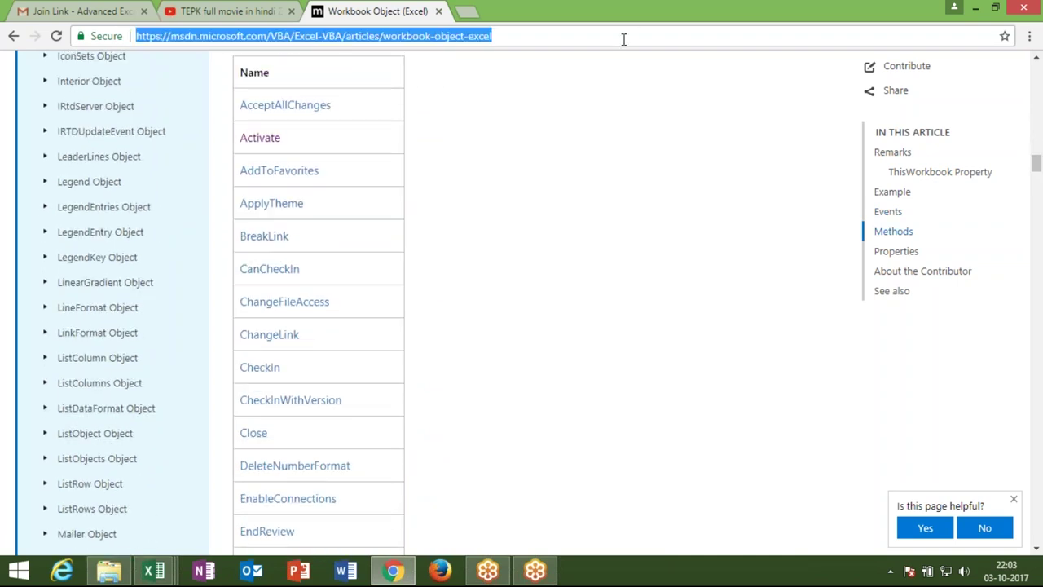
{"action": "key", "text": "ctrl+a"}
{"action": "key", "text": "ctrl+c"}
{"action": "left_click", "coordinate": [158, 572]}
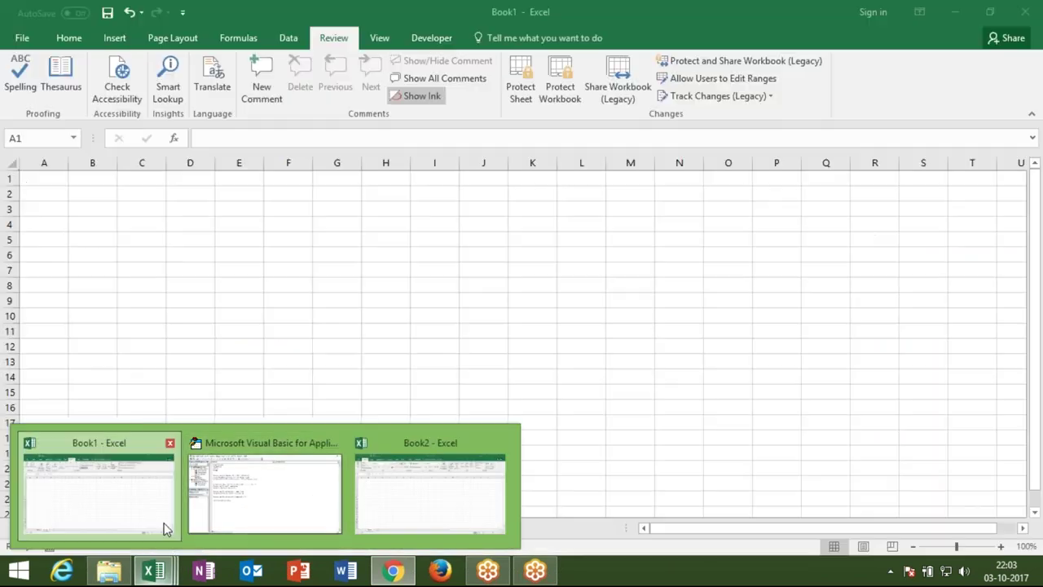
From the Book1 window, open IPT_Excel_School from Excel's Recent workbooks list
{"action": "left_click", "coordinate": [165, 528]}
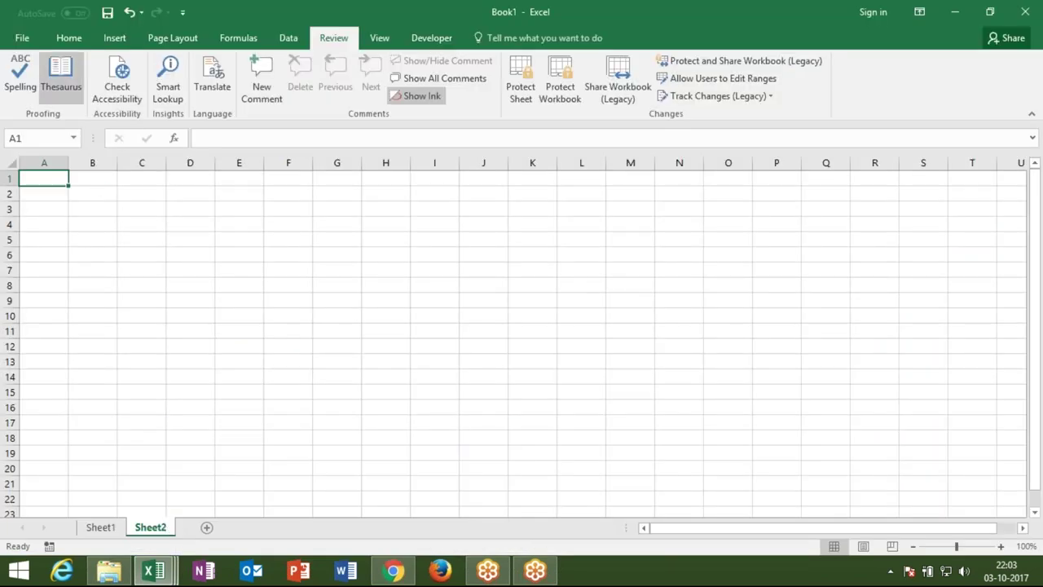
{"action": "left_click", "coordinate": [22, 38]}
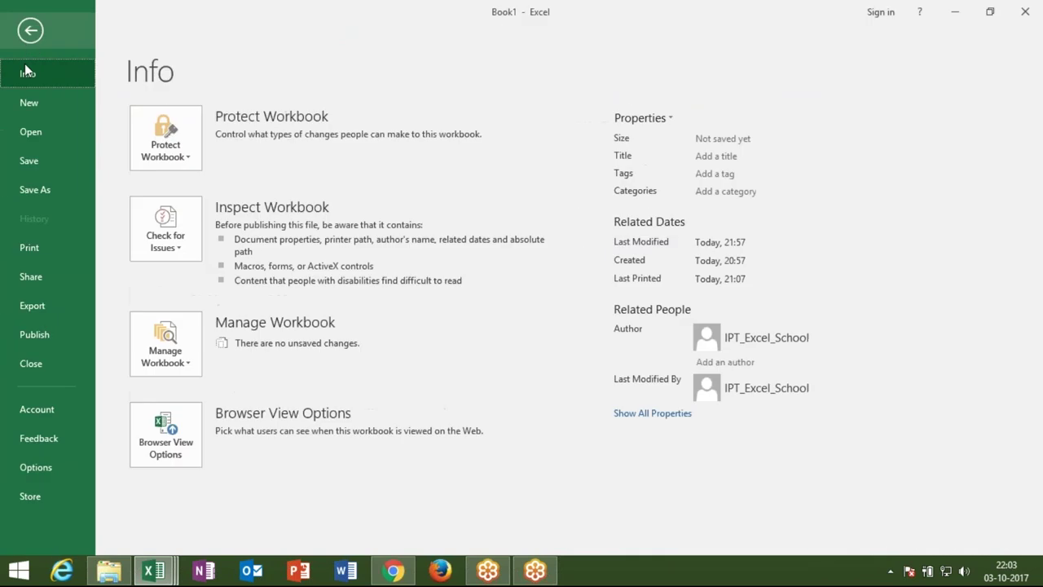
{"action": "left_click", "coordinate": [27, 134]}
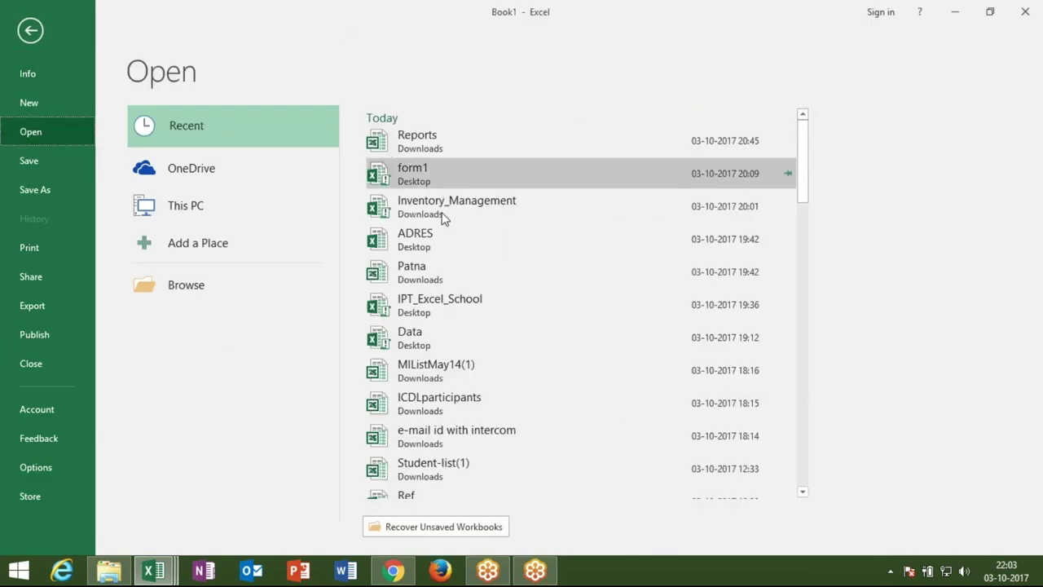
{"action": "left_click", "coordinate": [446, 299]}
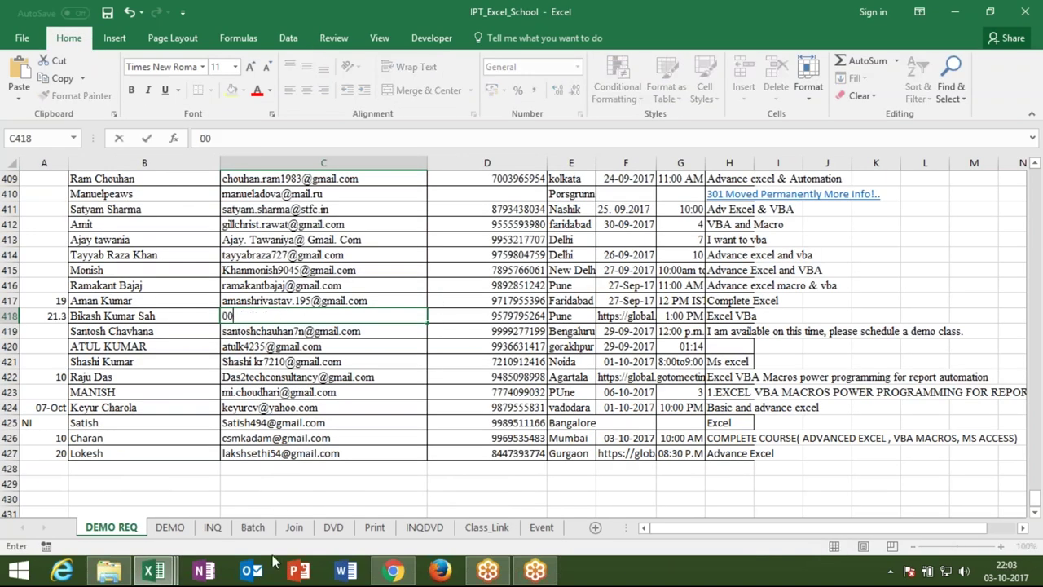
Paste the MSDN Workbook Object link into cell F418 on the DEMO REQ sheet
{"action": "key", "text": "Right"}
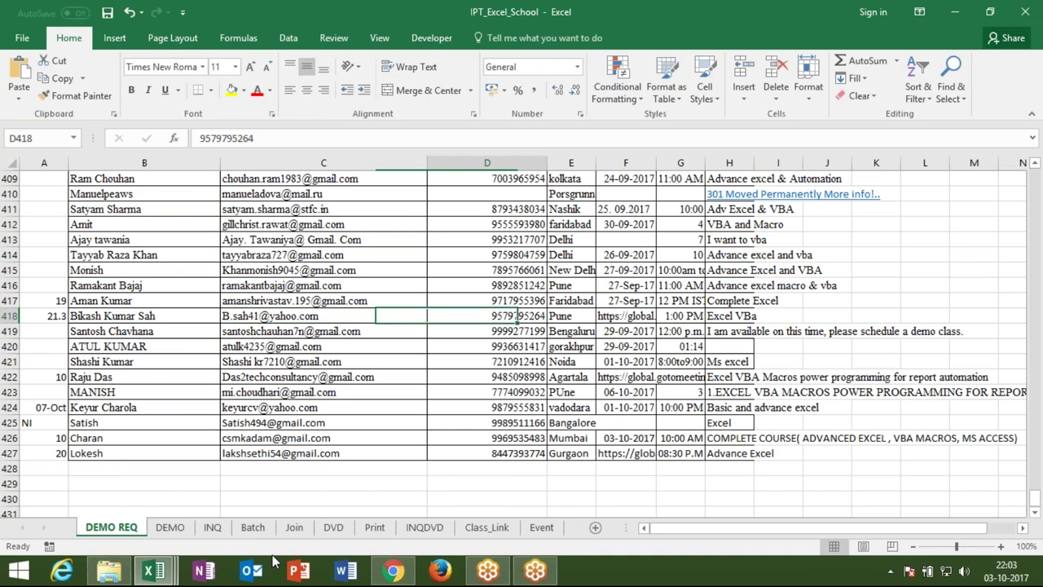
{"action": "key", "text": "Right"}
{"action": "key", "text": "Right"}
{"action": "key", "text": "ctrl+v"}
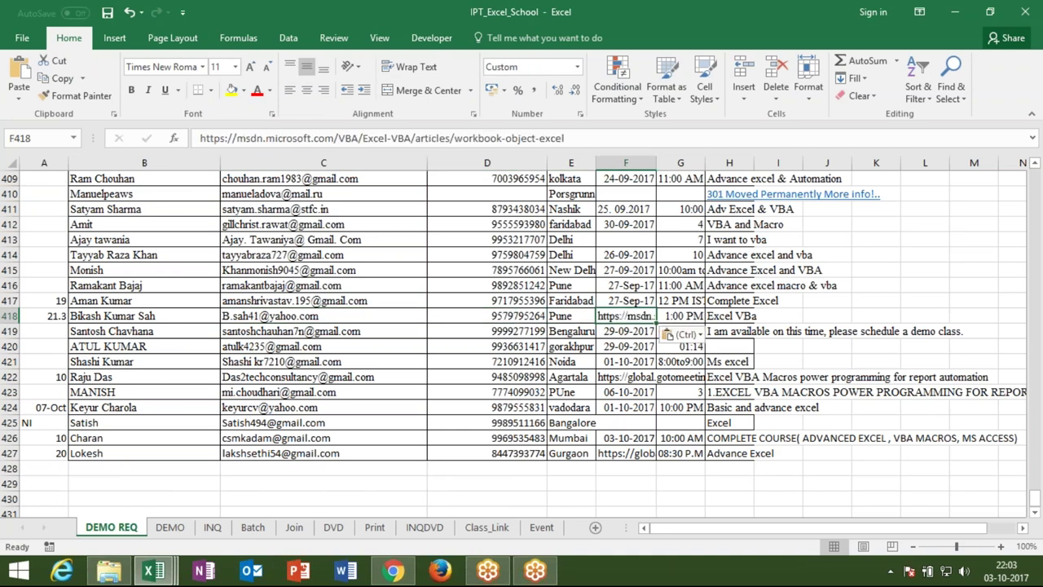
{"action": "left_click", "coordinate": [323, 315]}
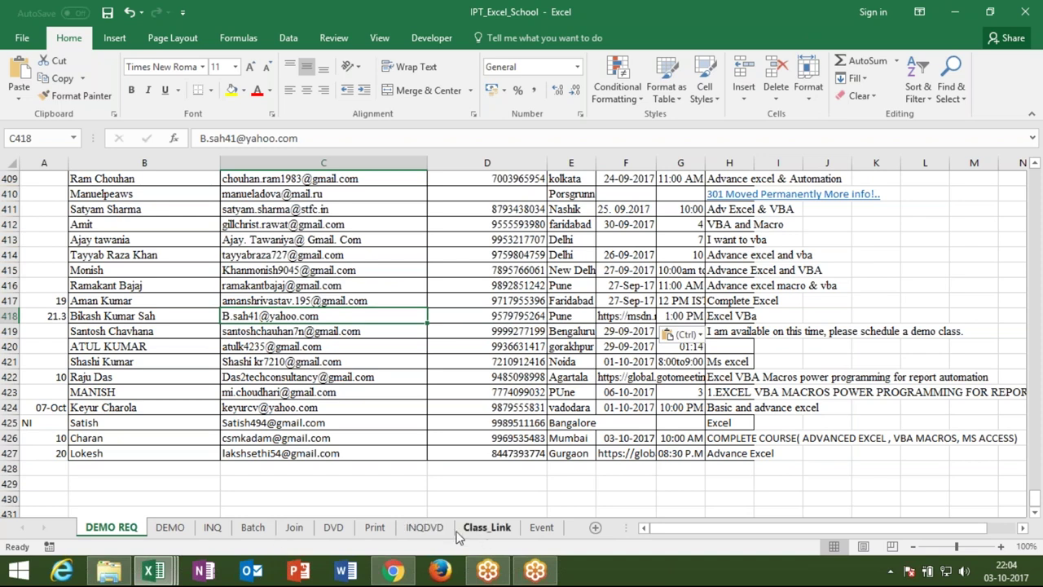
Paste the link into F6 on the Class_Link sheet, then select the e-mail range C6:C18
{"action": "left_click", "coordinate": [486, 527]}
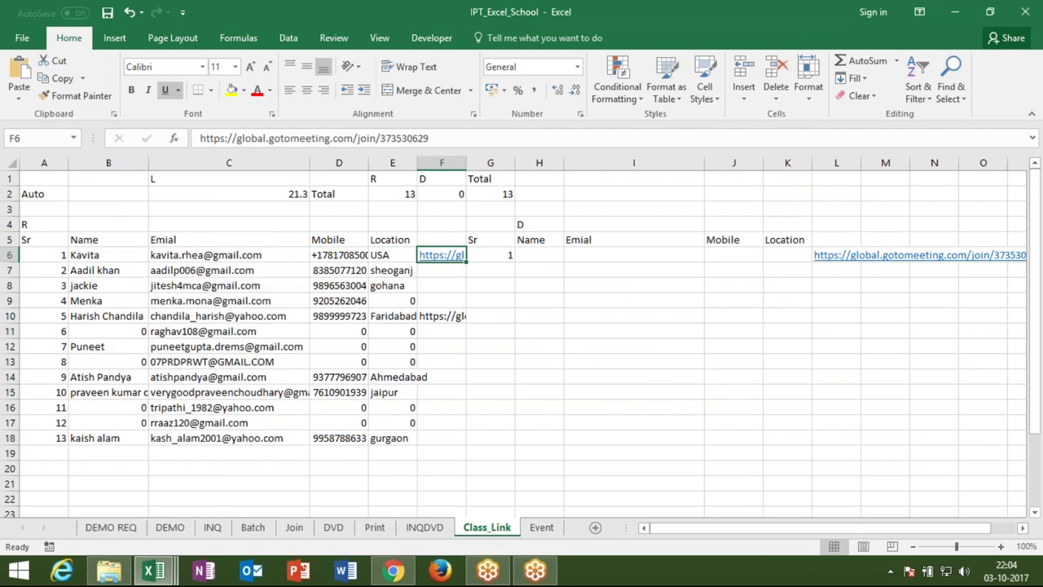
{"action": "key", "text": "ctrl+v"}
{"action": "key", "text": "Left"}
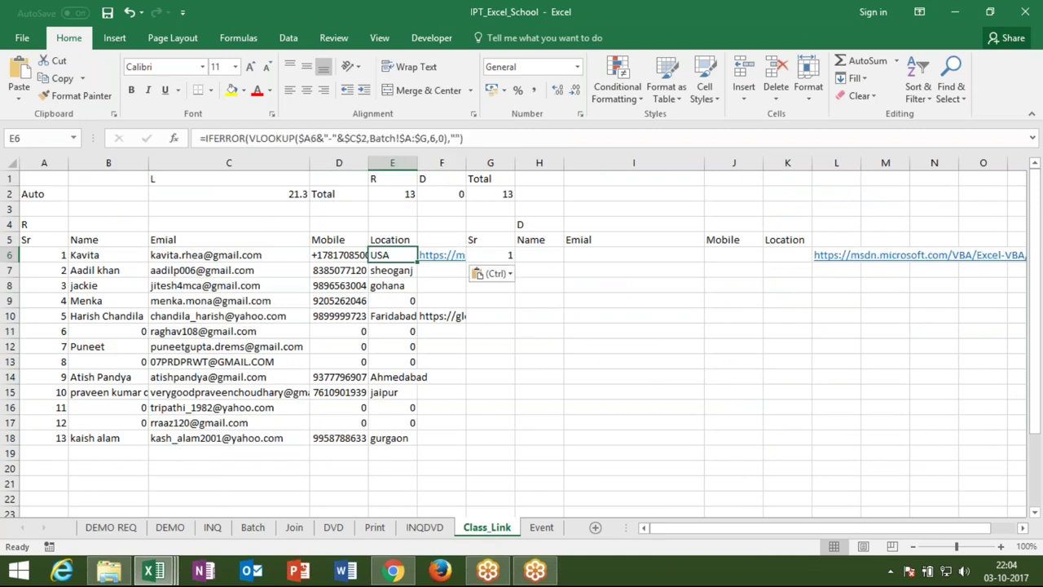
{"action": "key", "text": "Left"}
{"action": "key", "text": "Left"}
{"action": "key", "text": "shift+Down"}
{"action": "key", "text": "shift+Down"}
{"action": "key", "text": "shift+Down"}
{"action": "key", "text": "shift+Down"}
{"action": "key", "text": "shift+Down"}
{"action": "key", "text": "shift+Down"}
{"action": "key", "text": "shift+Up"}
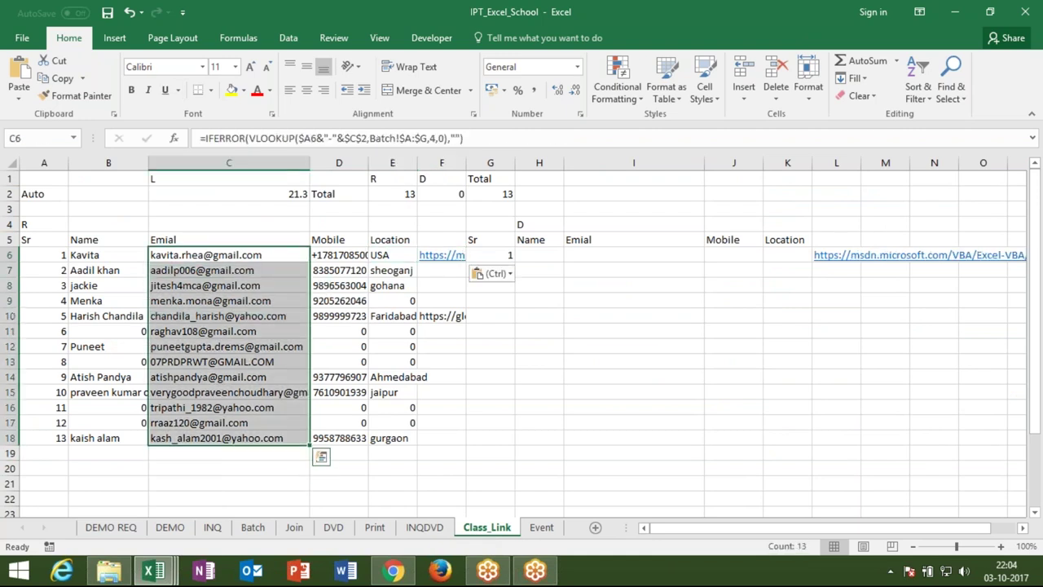